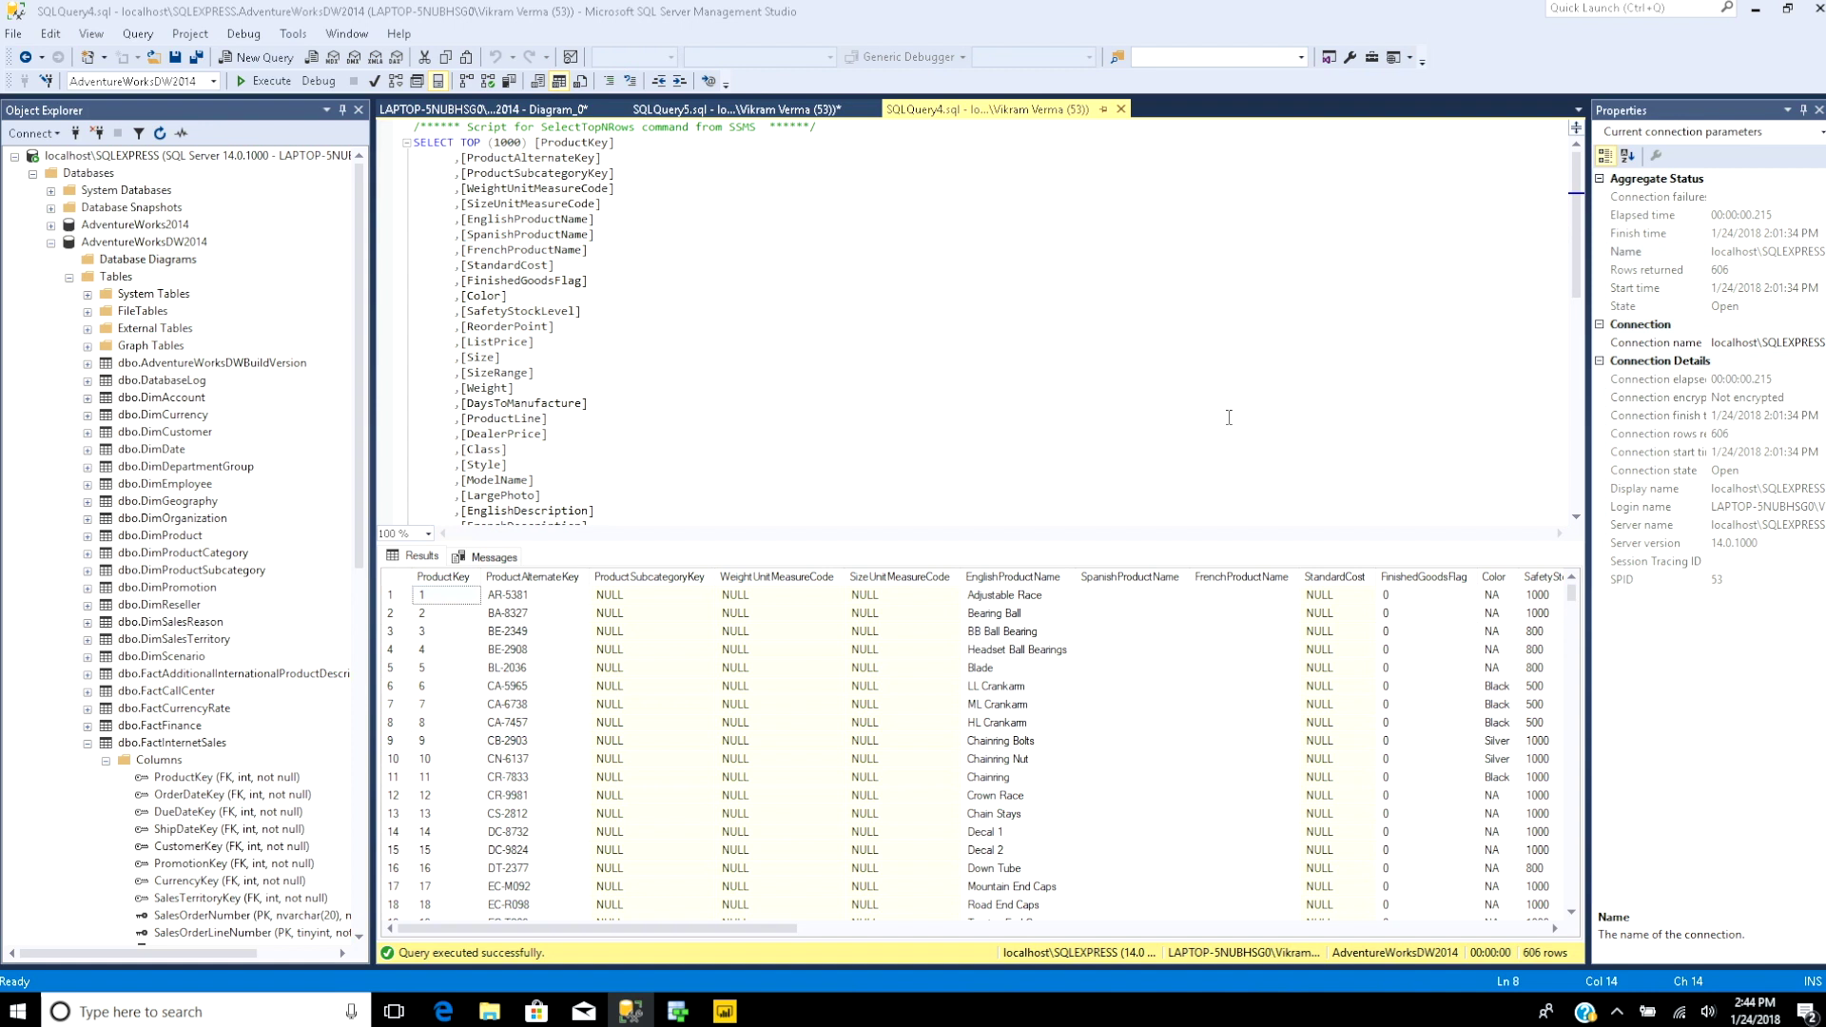
Examine the database diagram's DimProduct, FactInternetSales, DimDate and FactCallCenter tables and the relationships between them.
scroll(772, 659, down, 3)
scroll(772, 660, up, 3)
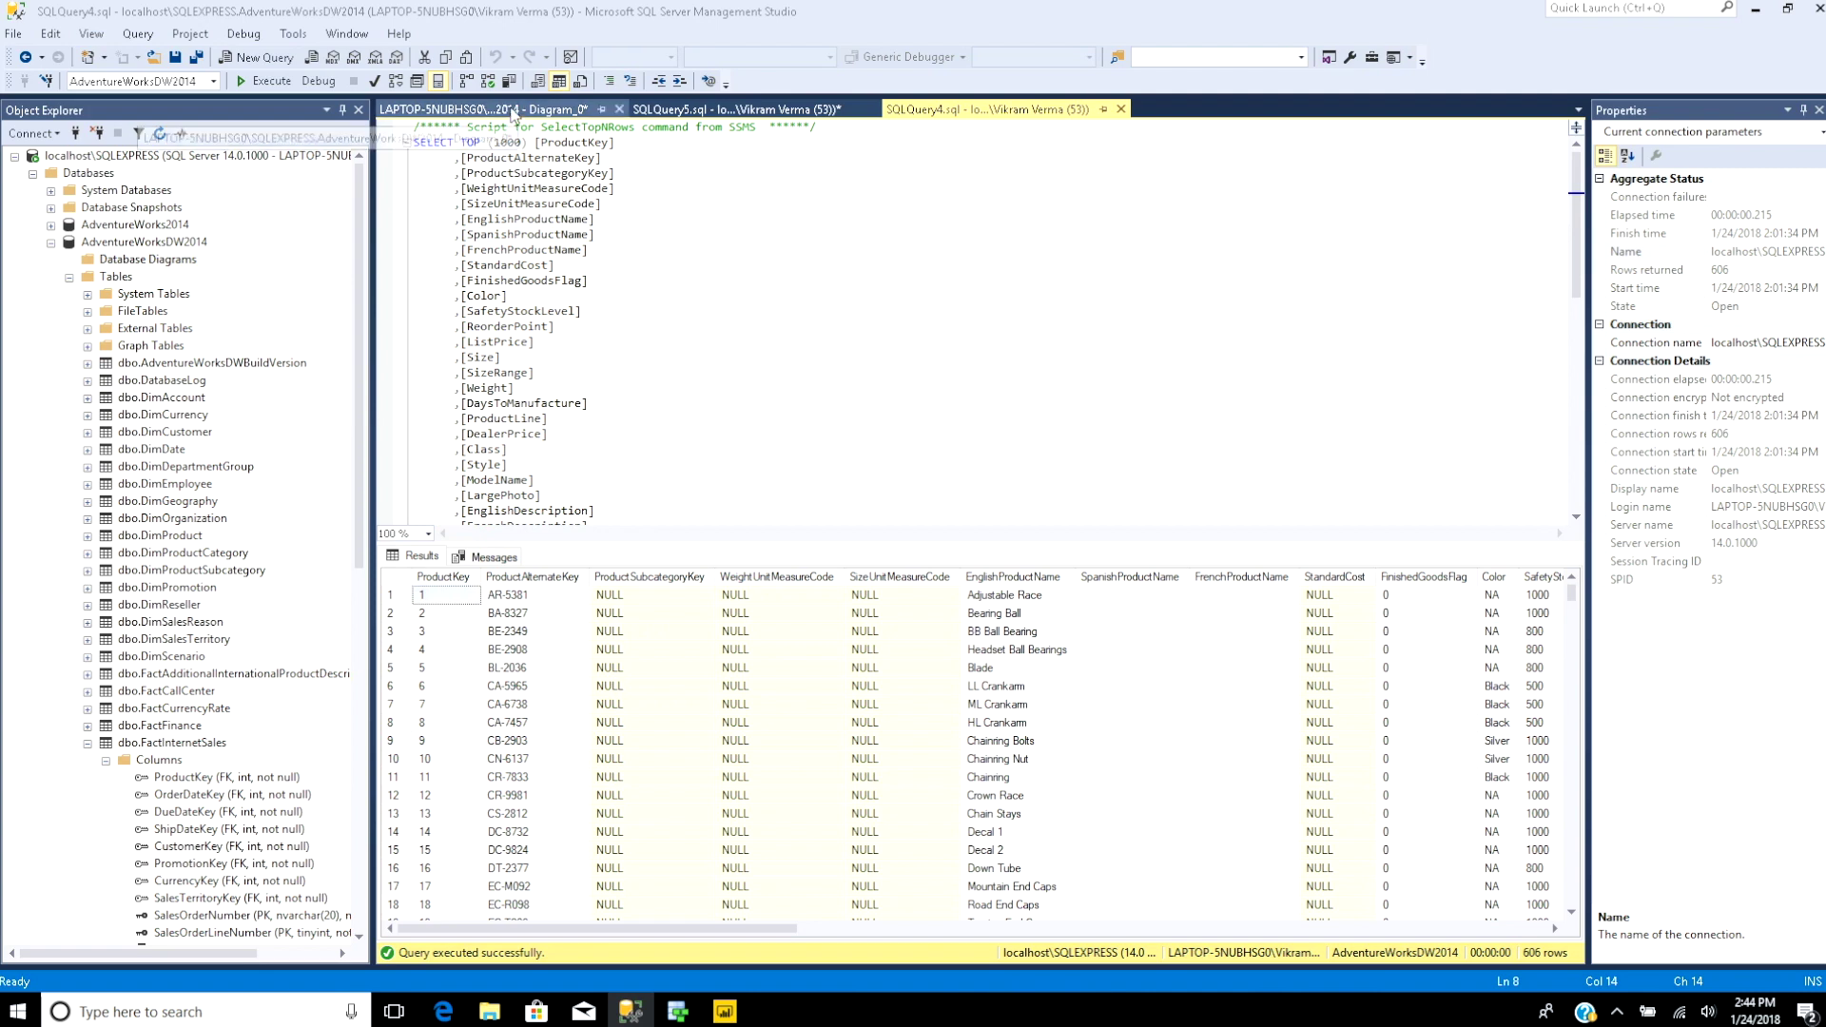
click(483, 109)
scroll(951, 444, up, 3)
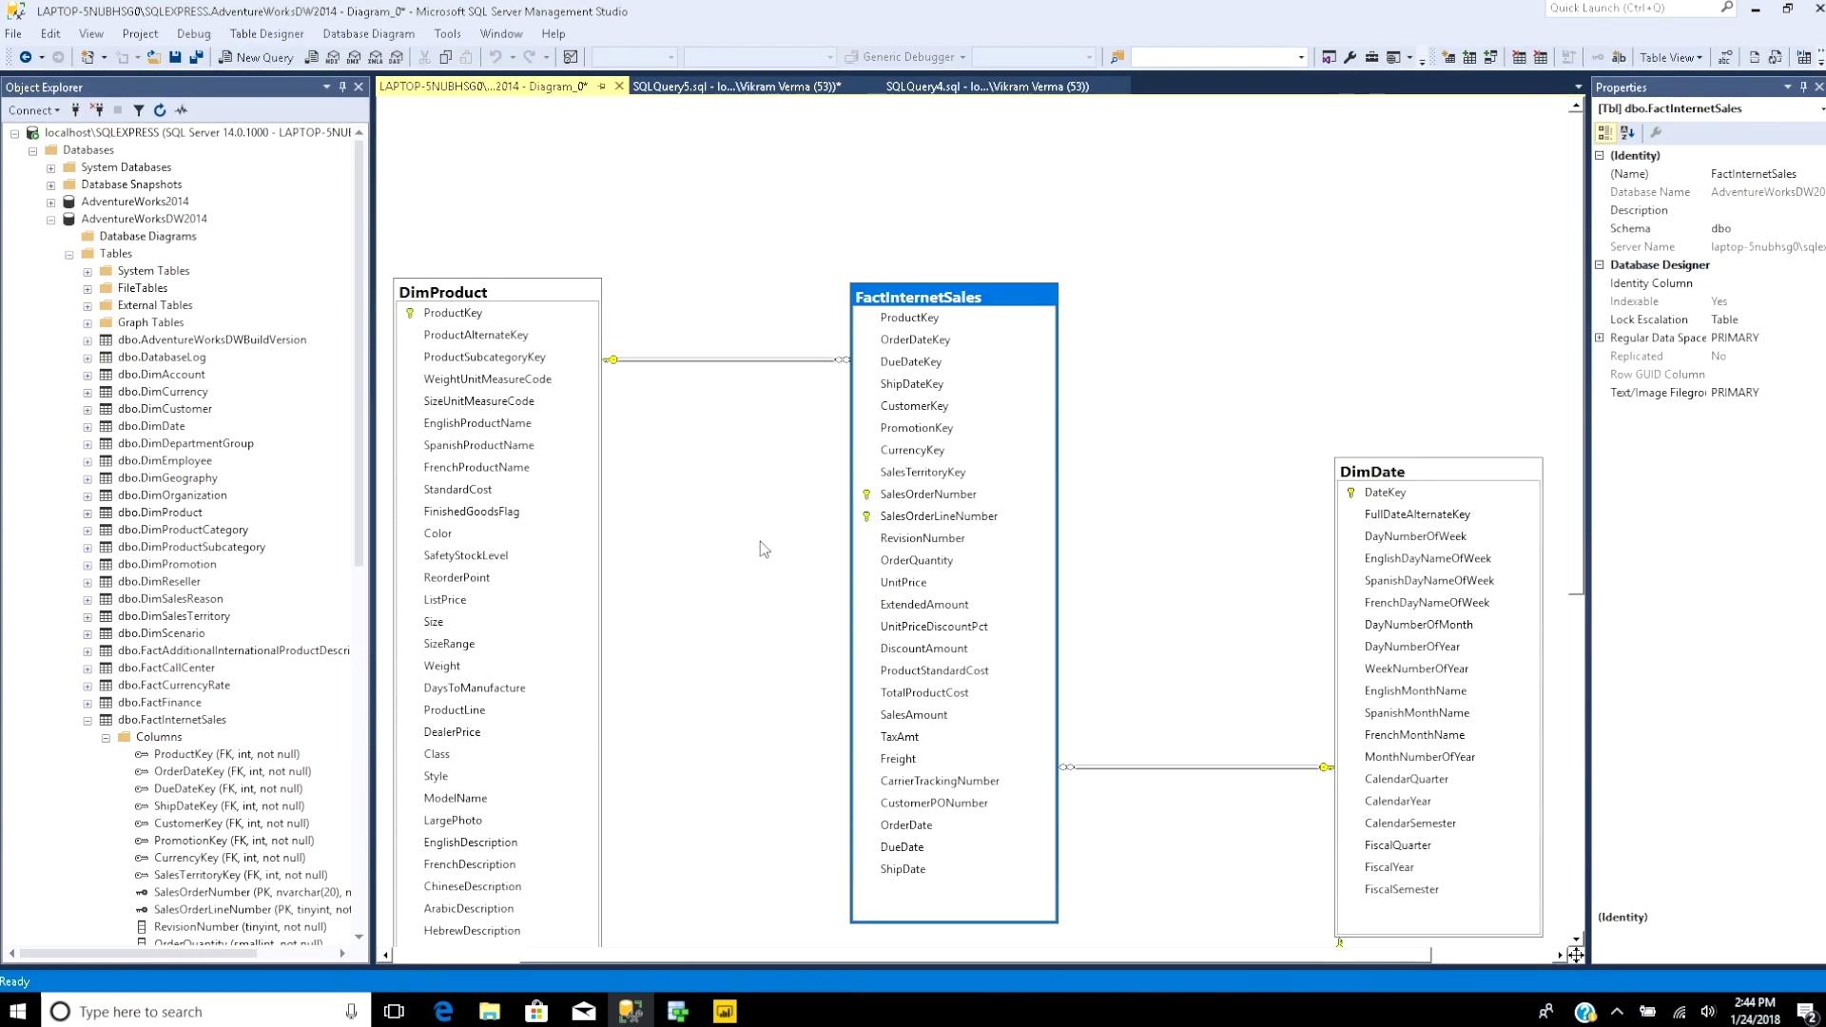
scroll(805, 405, down, 3)
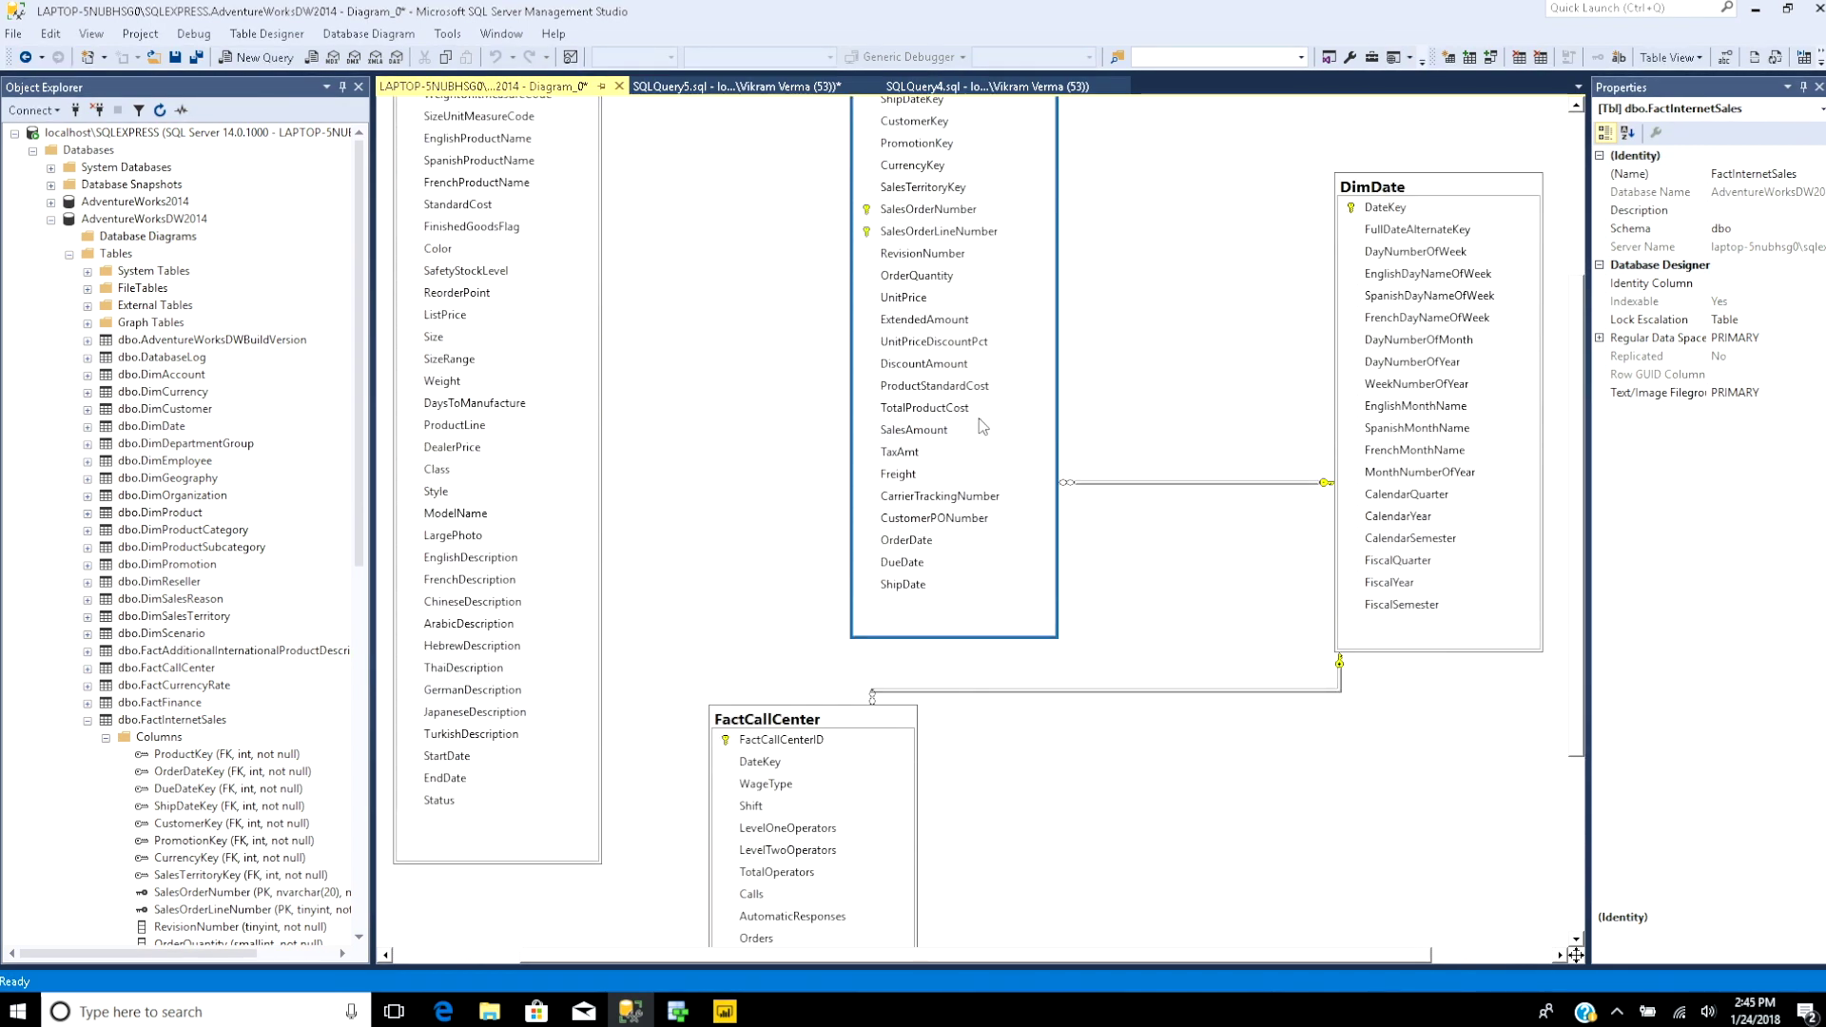
scroll(987, 374, up, 3)
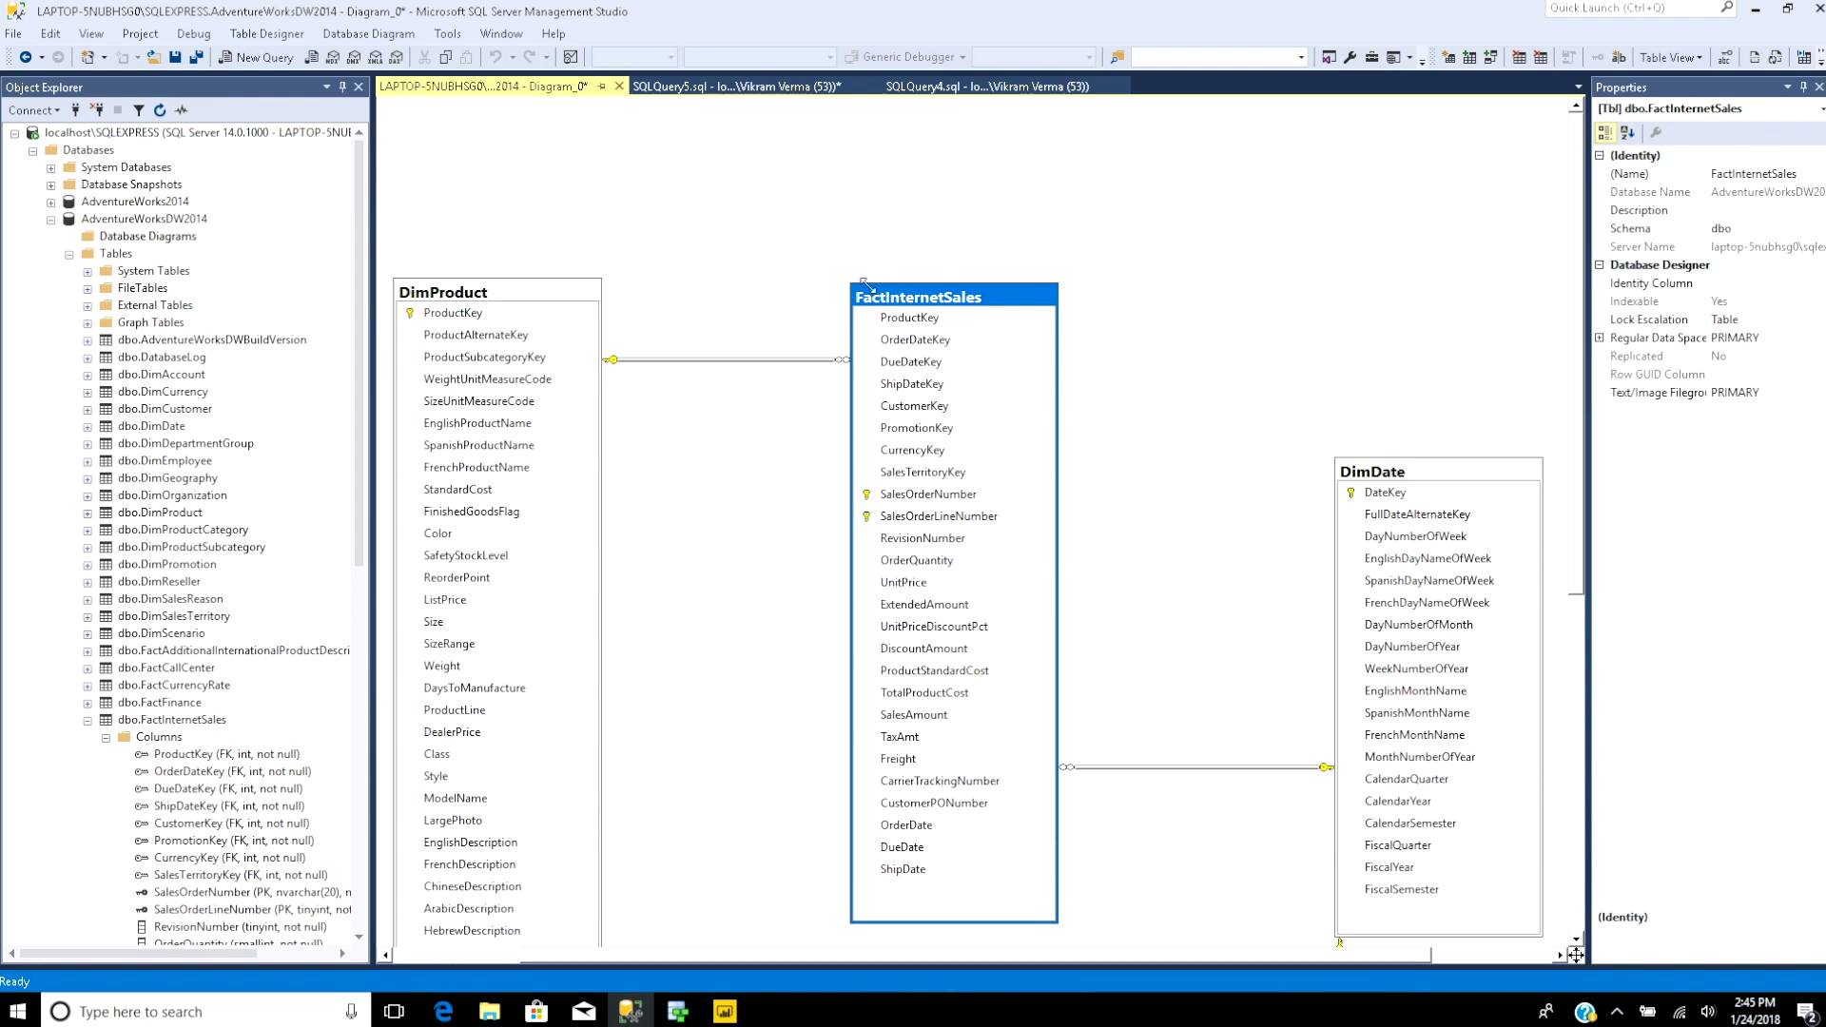
scroll(1110, 526, down, 4)
scroll(1110, 526, up, 3)
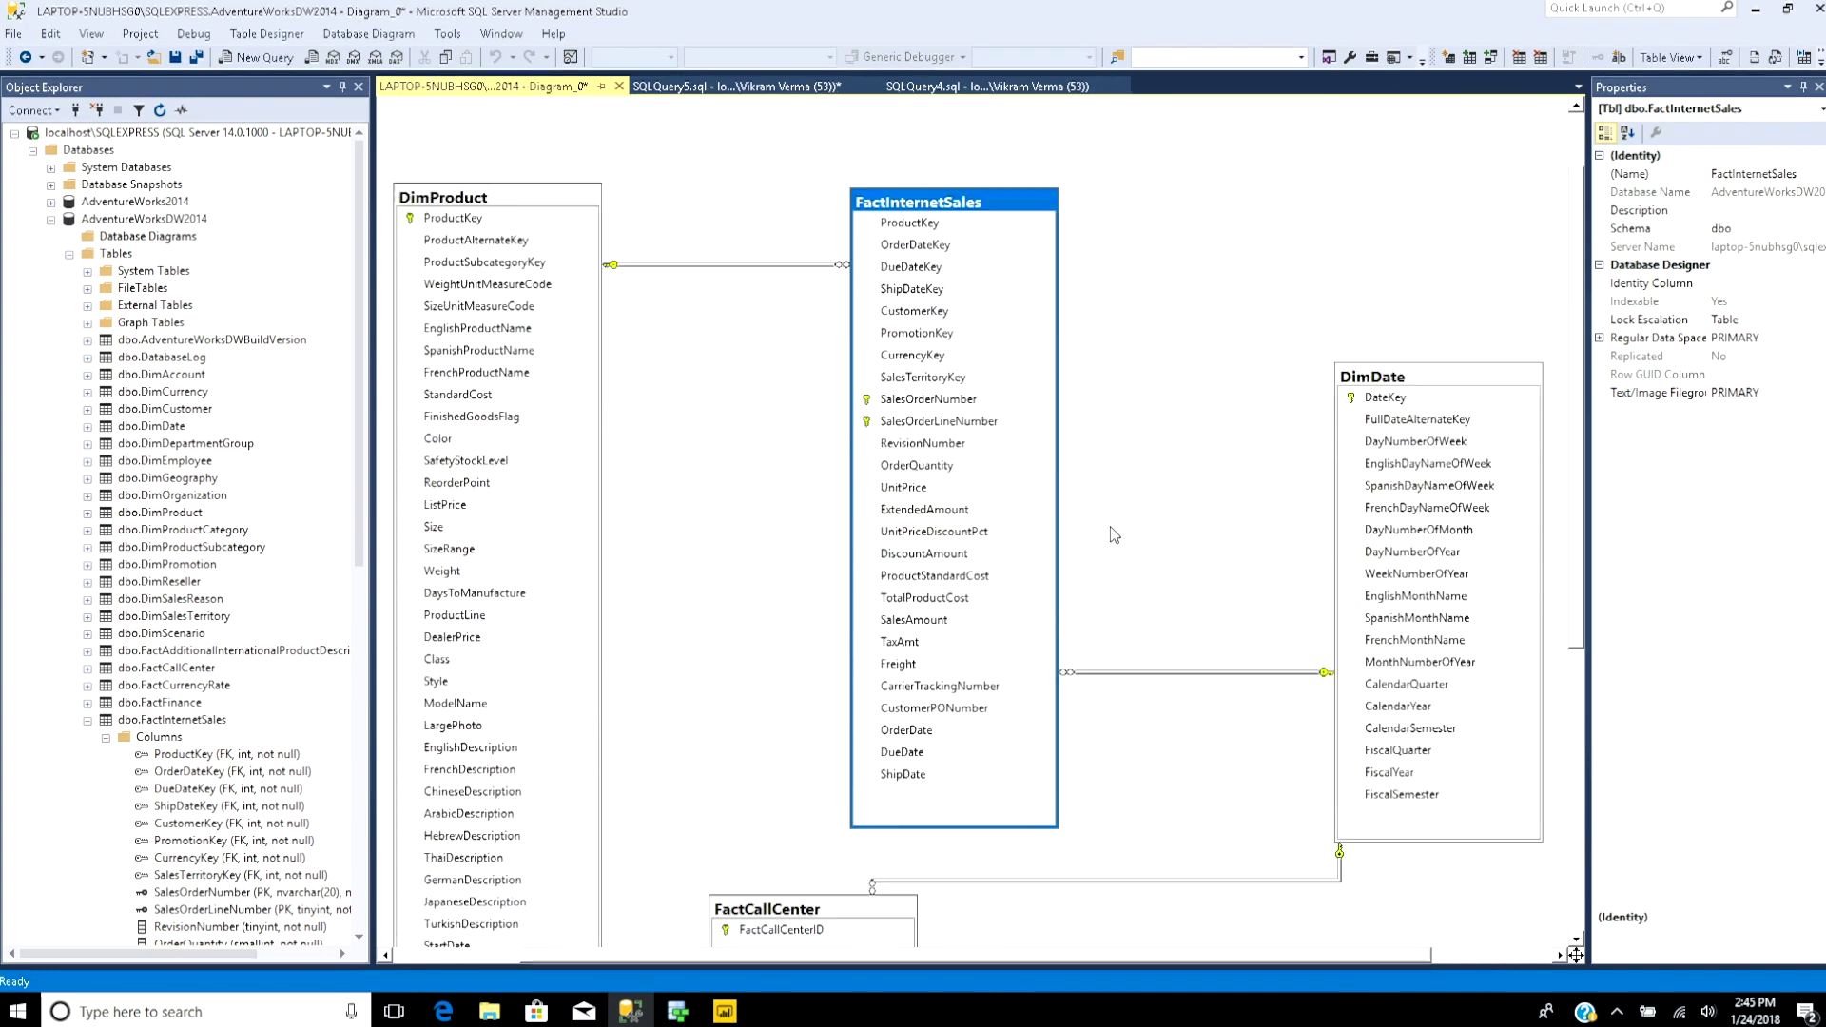
scroll(1110, 536, up, 1)
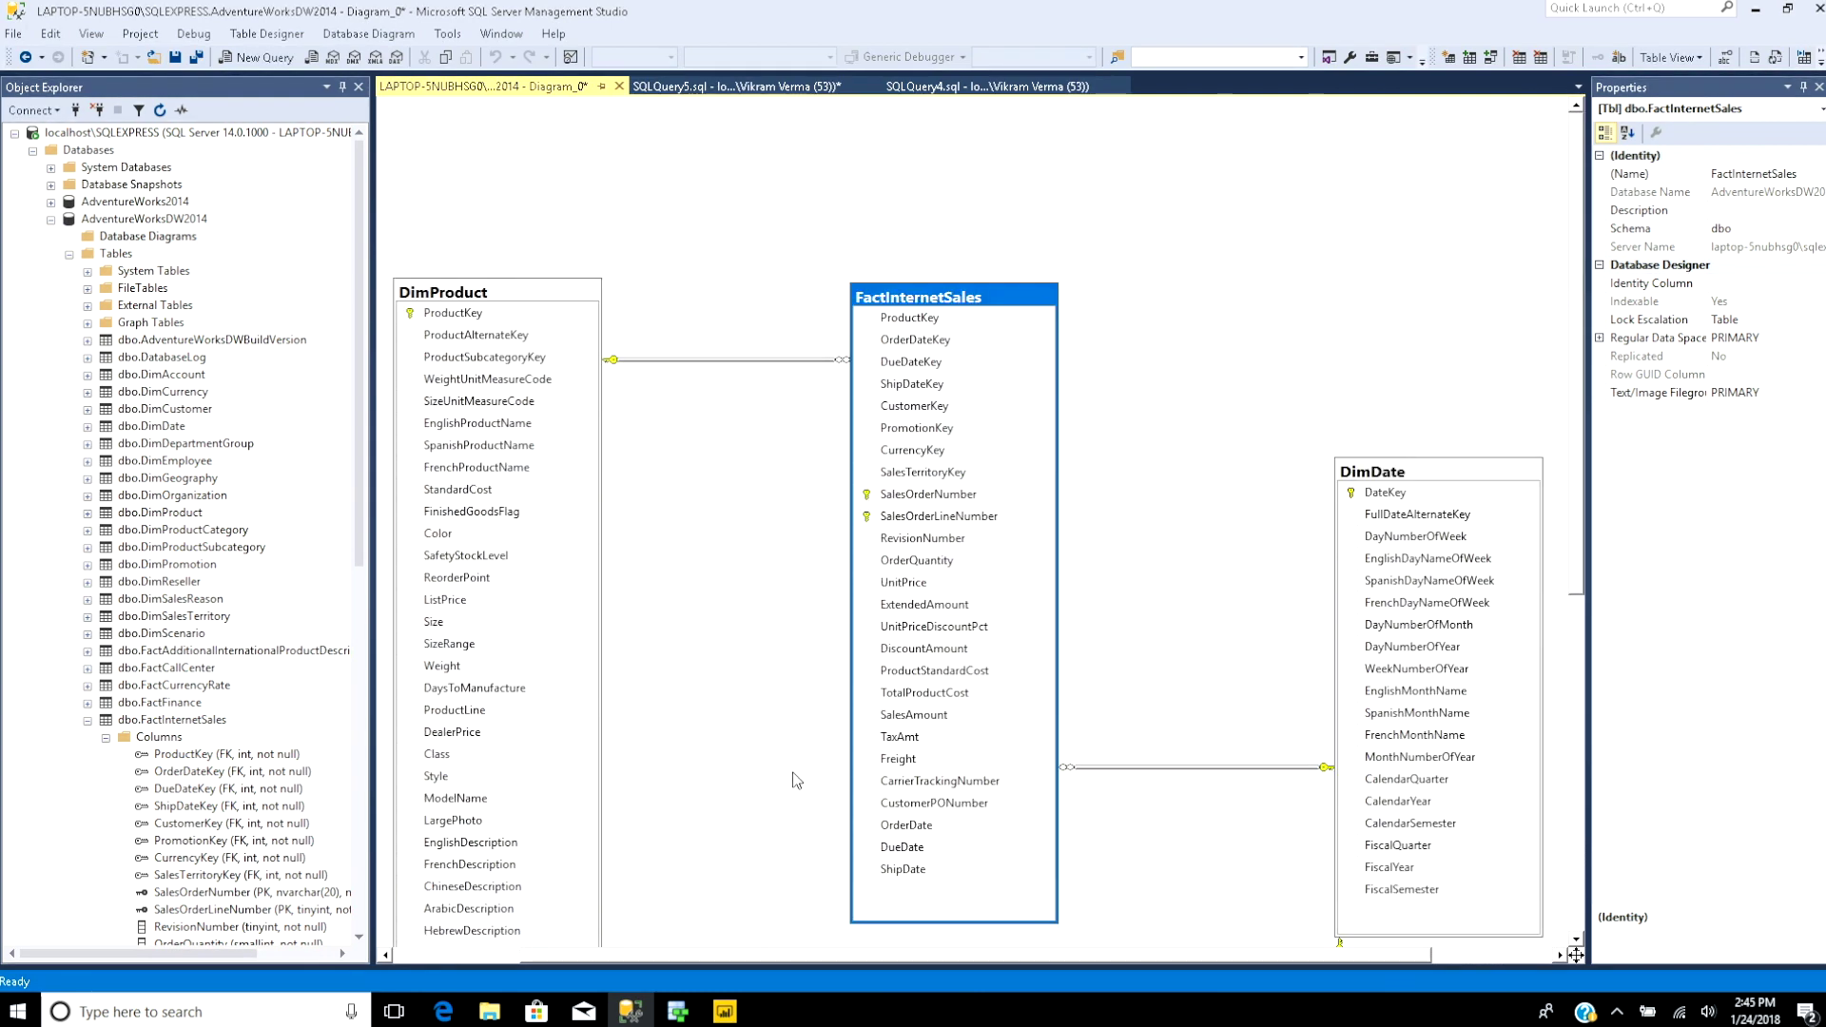
Switch to Power BI Desktop and connect to the SQL Server localhost\SQLExpress in Import mode.
key(alt+Tab)
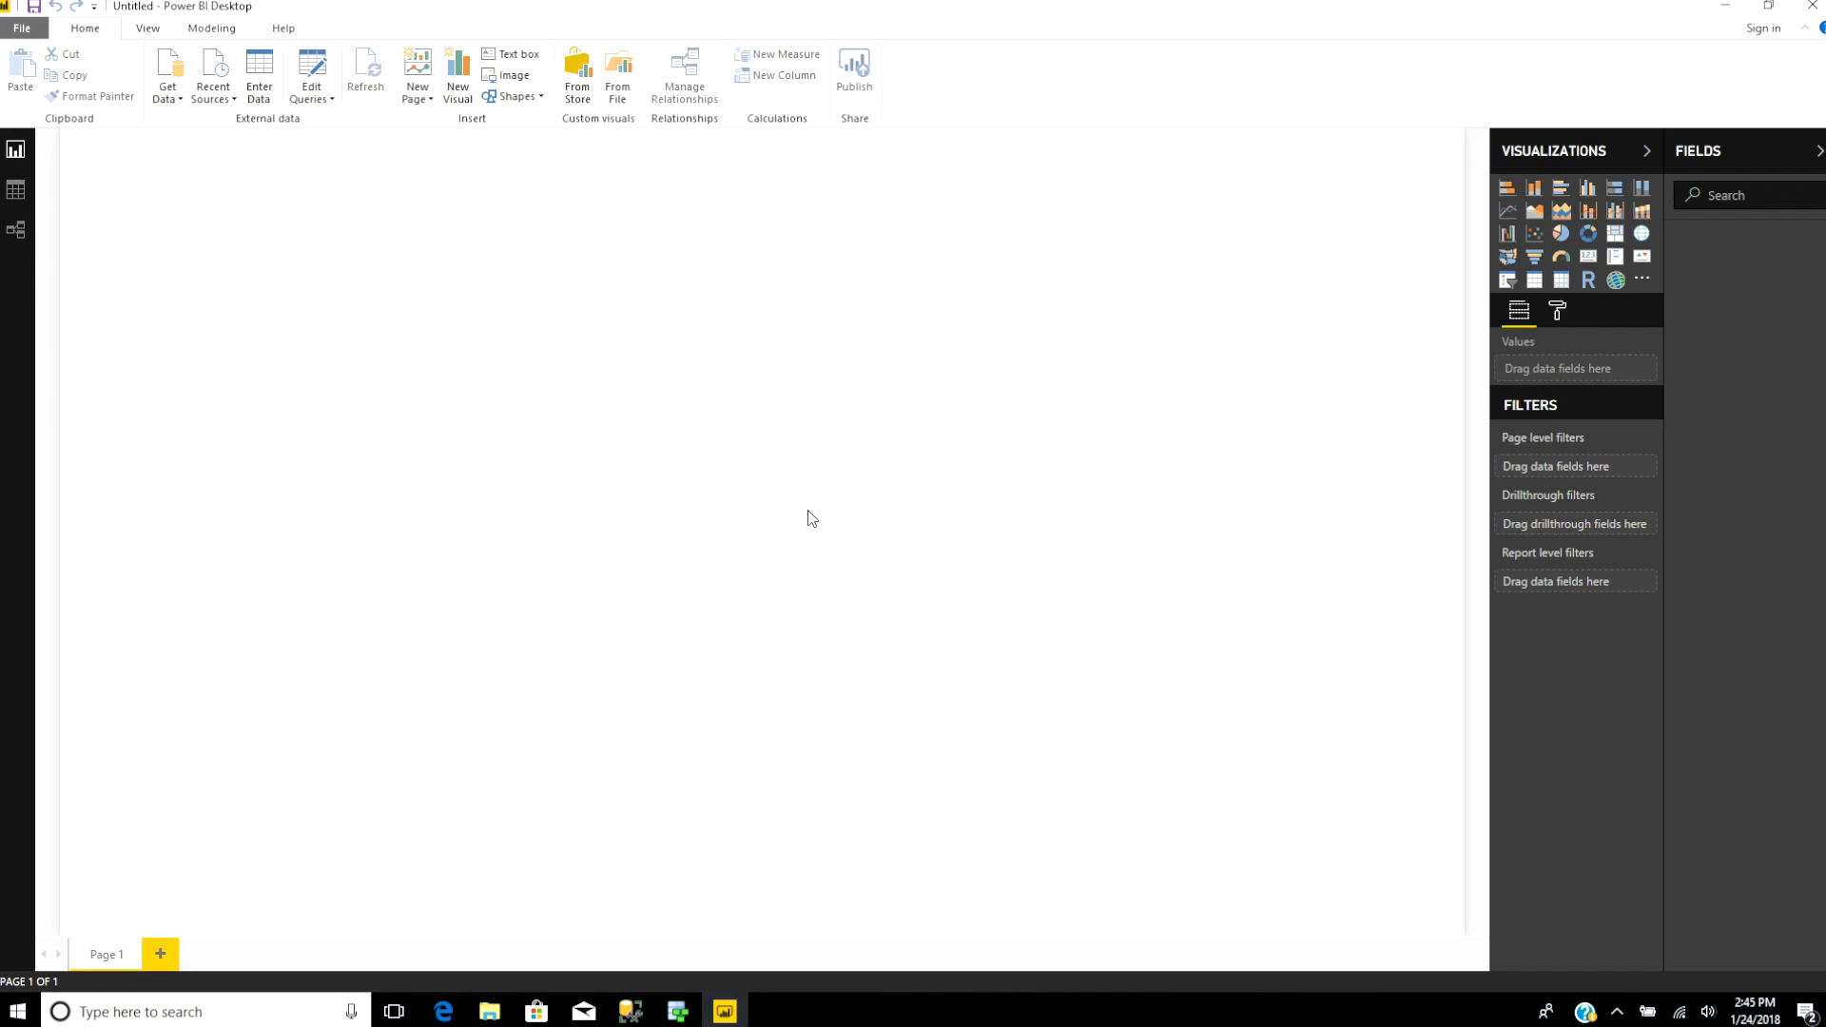
click(171, 95)
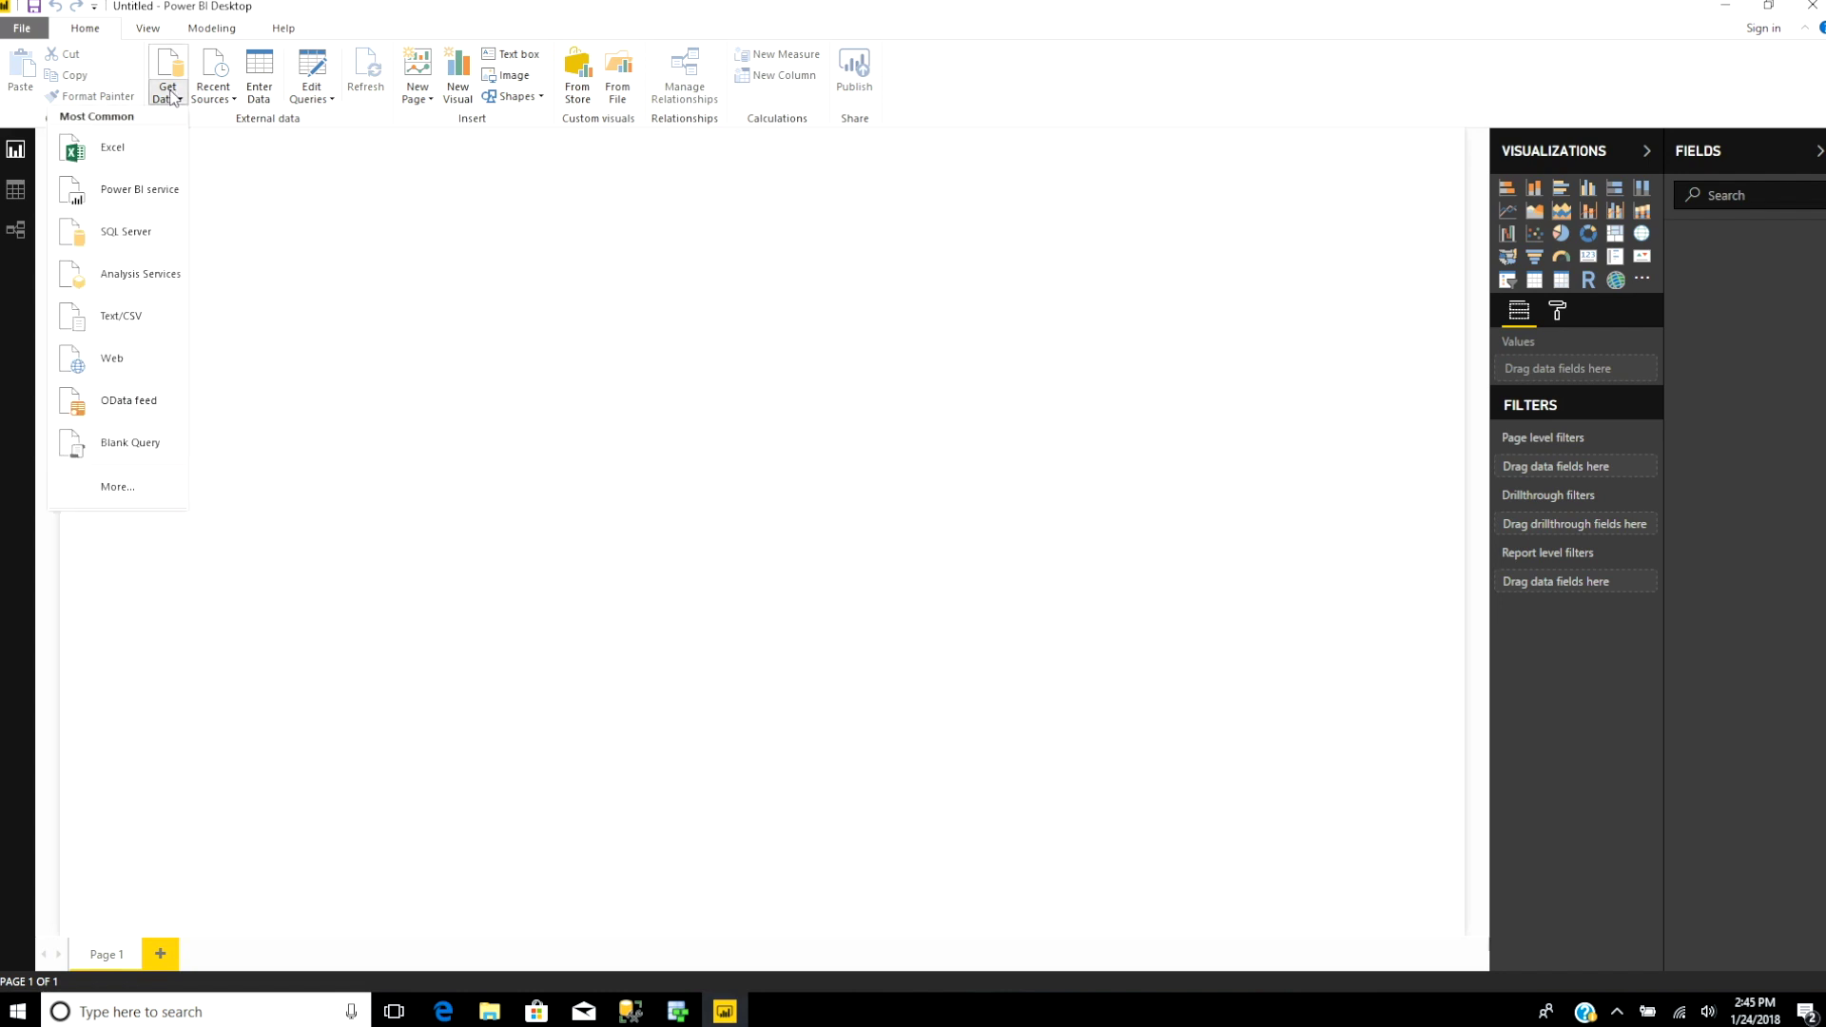
click(150, 249)
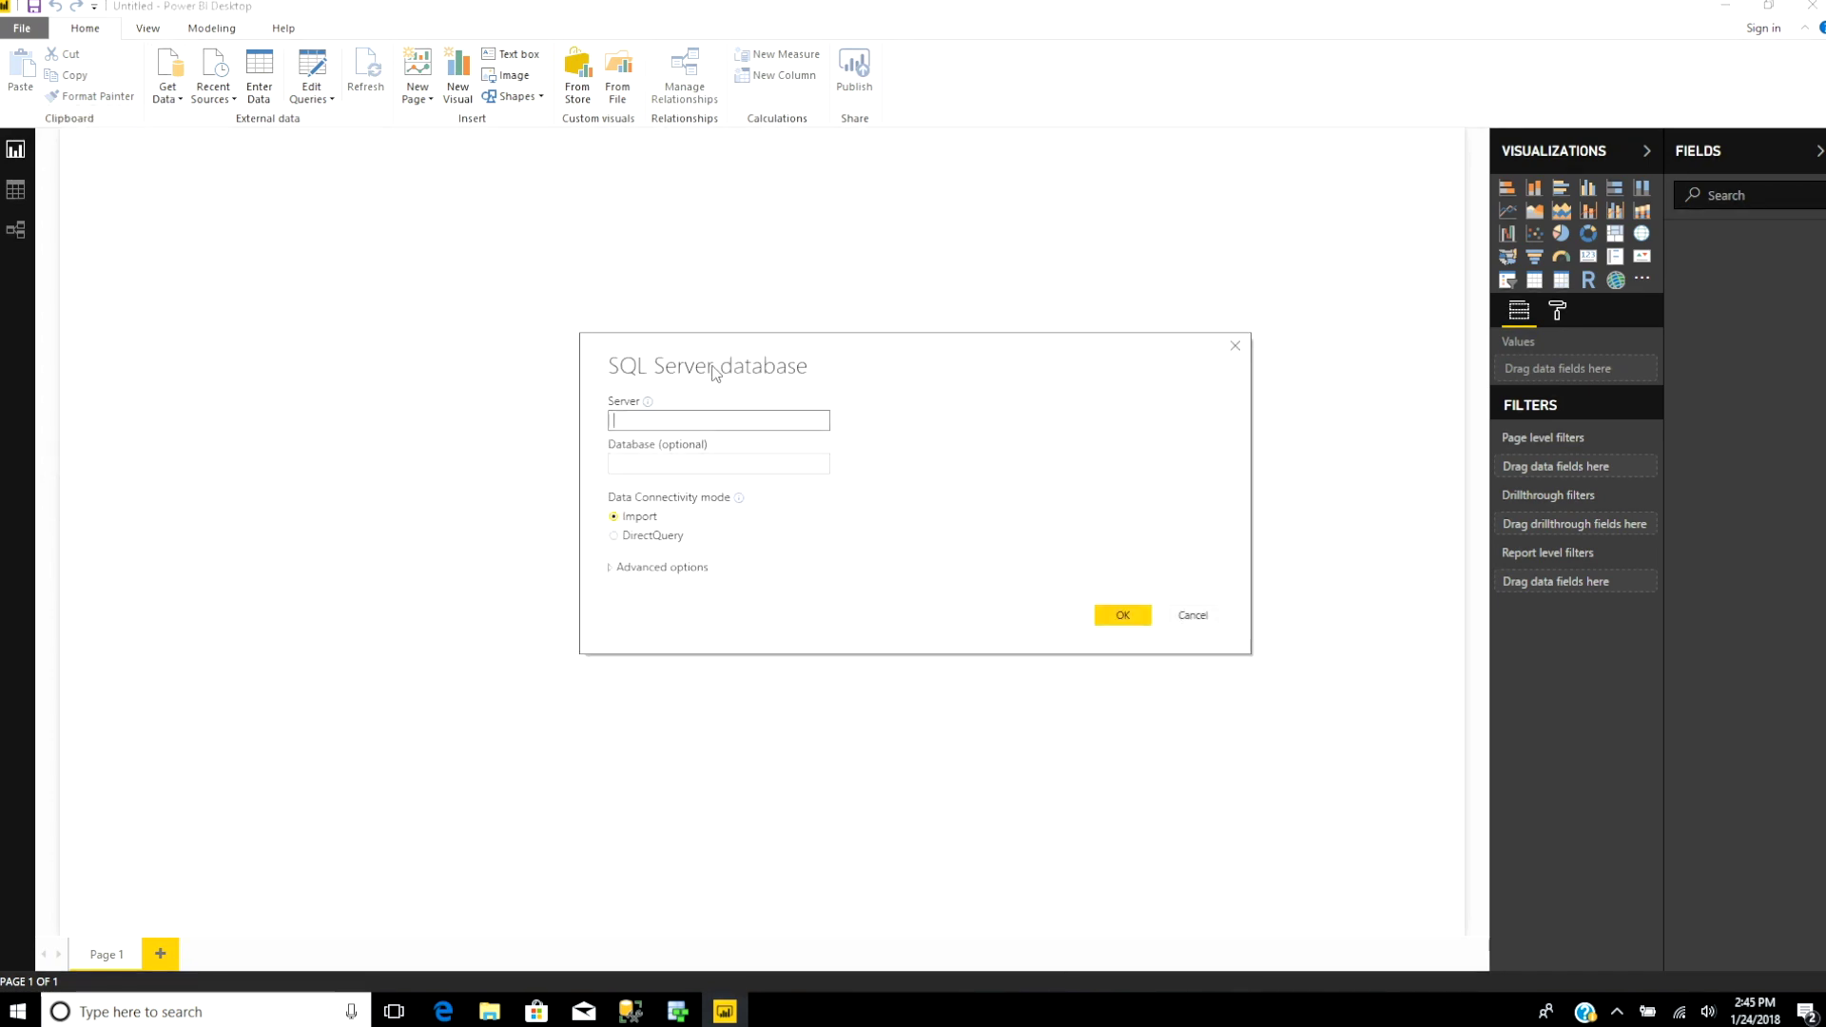
click(637, 1015)
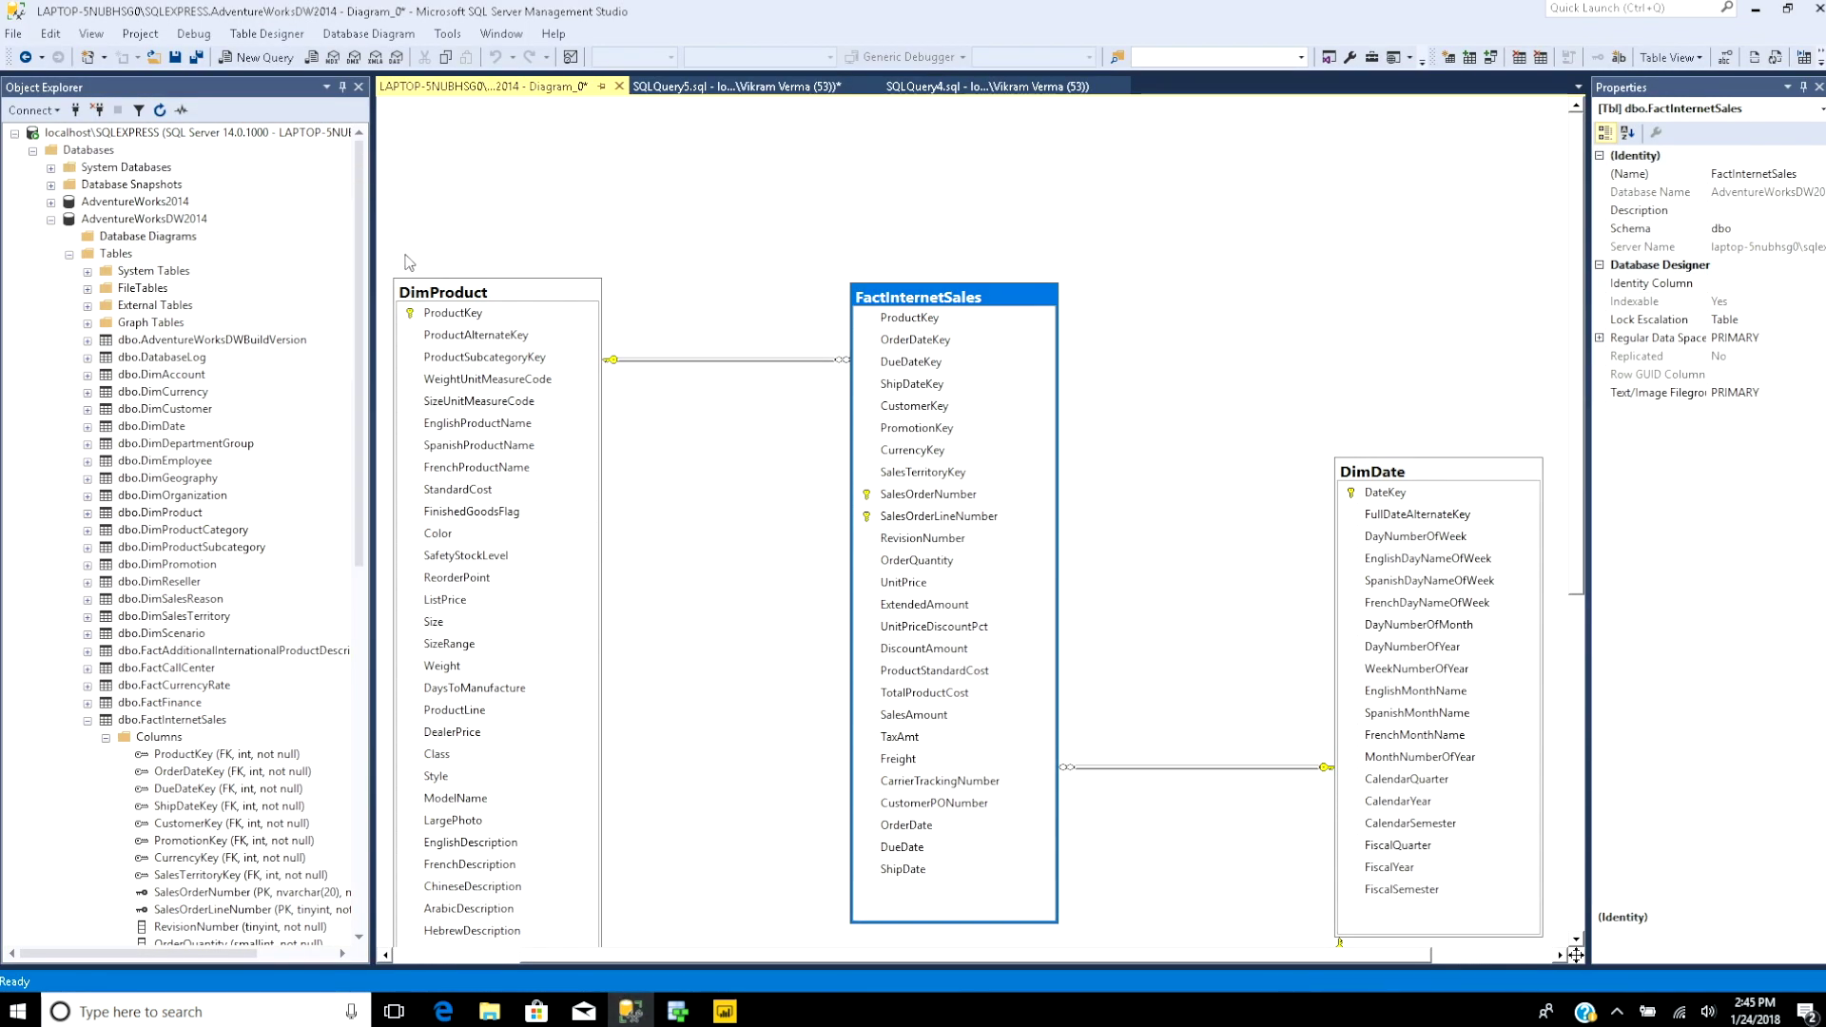
click(725, 1011)
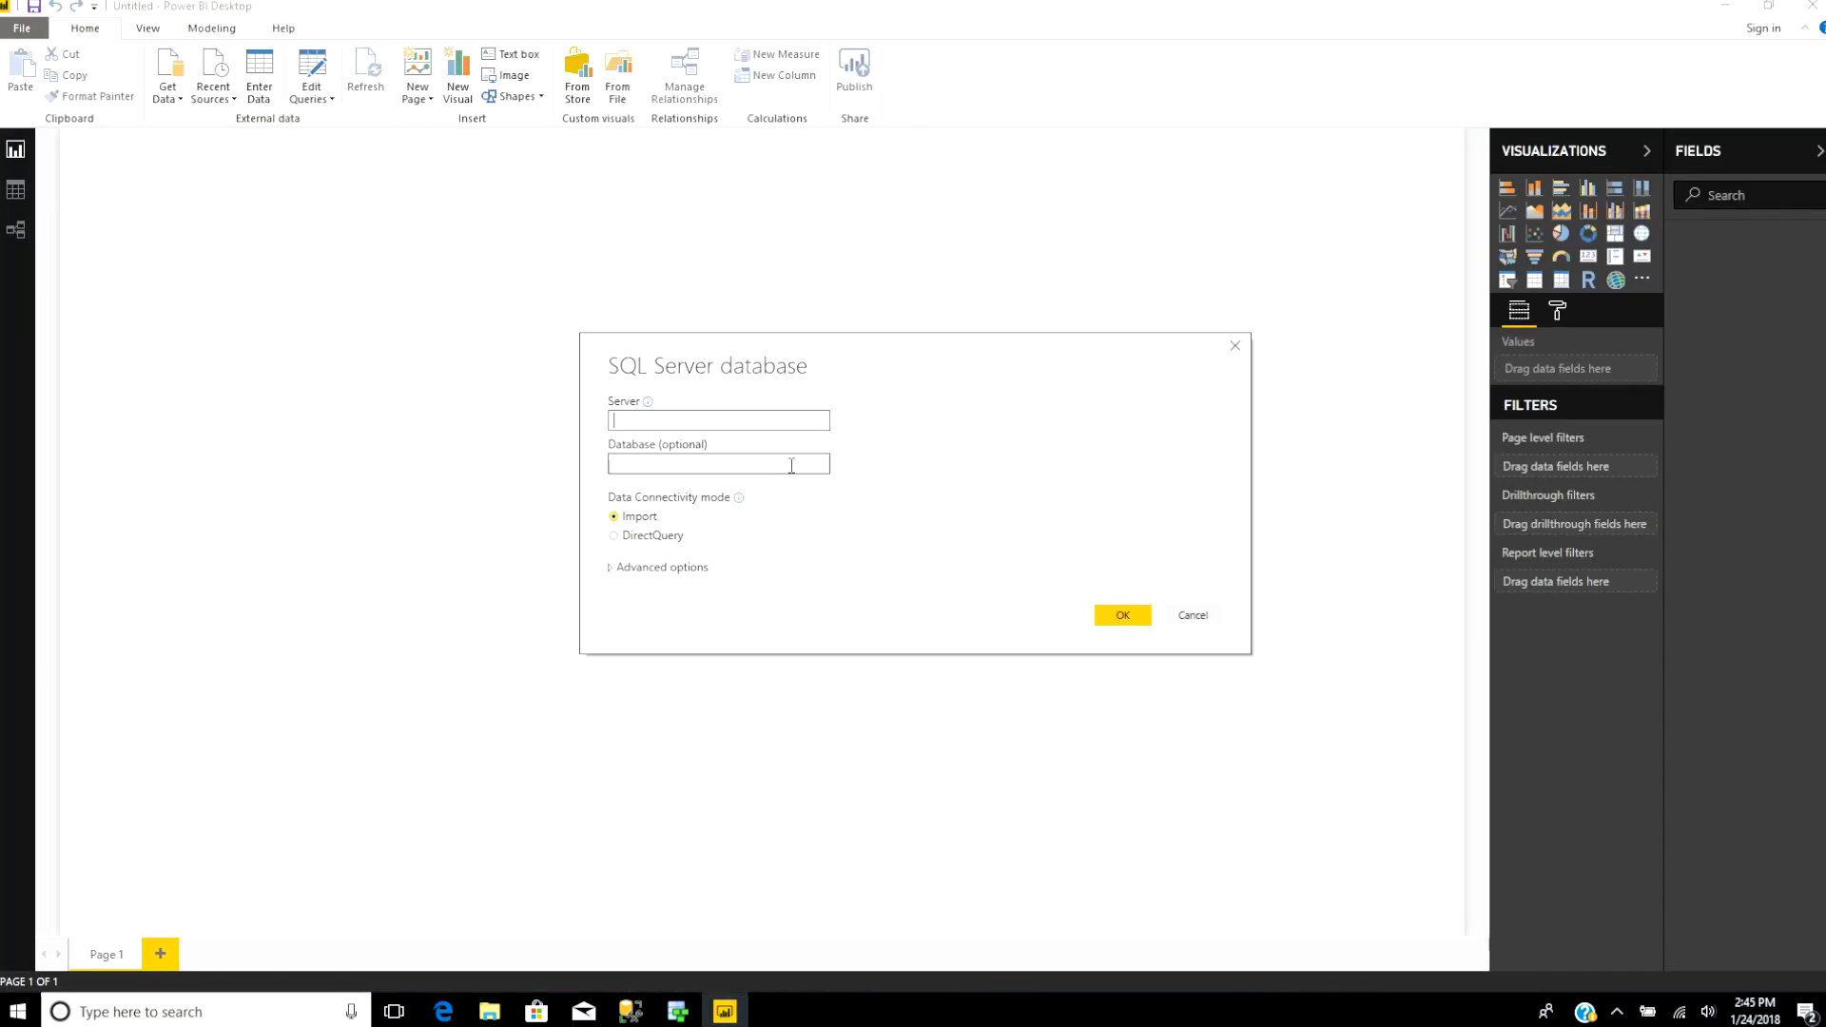
text(localhost\SQLExpress)
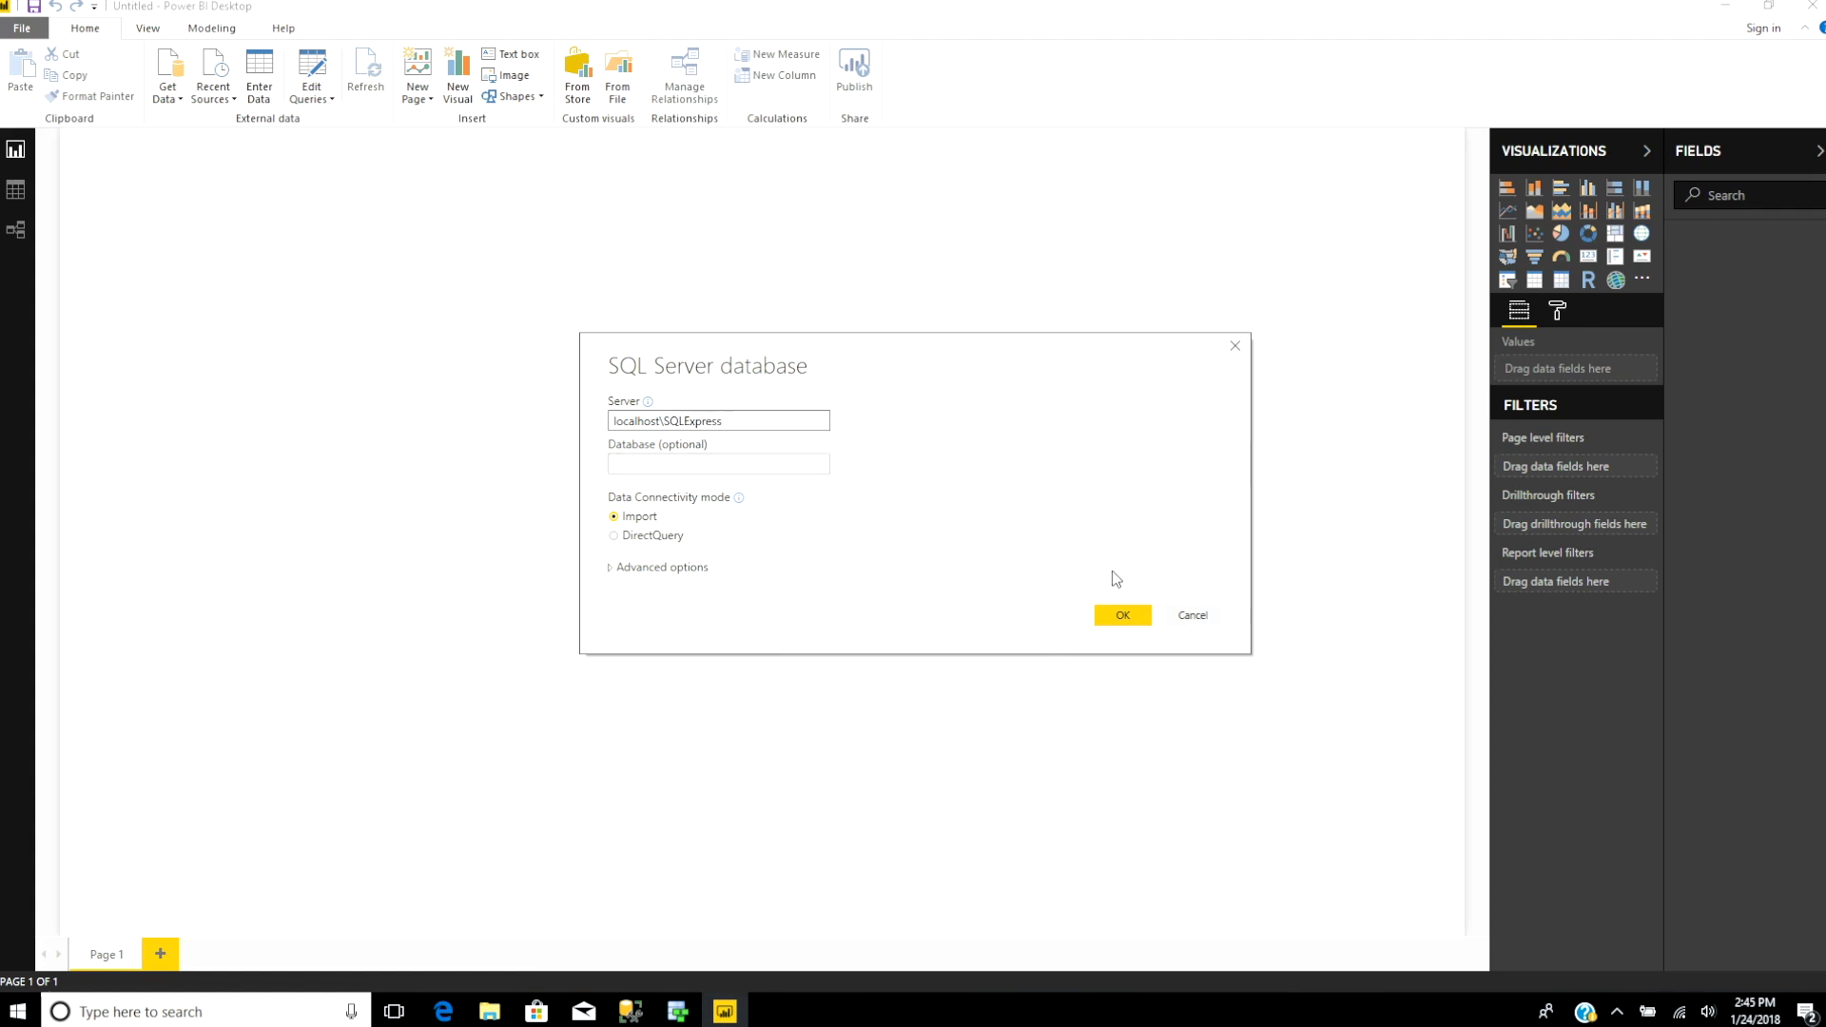
click(1109, 618)
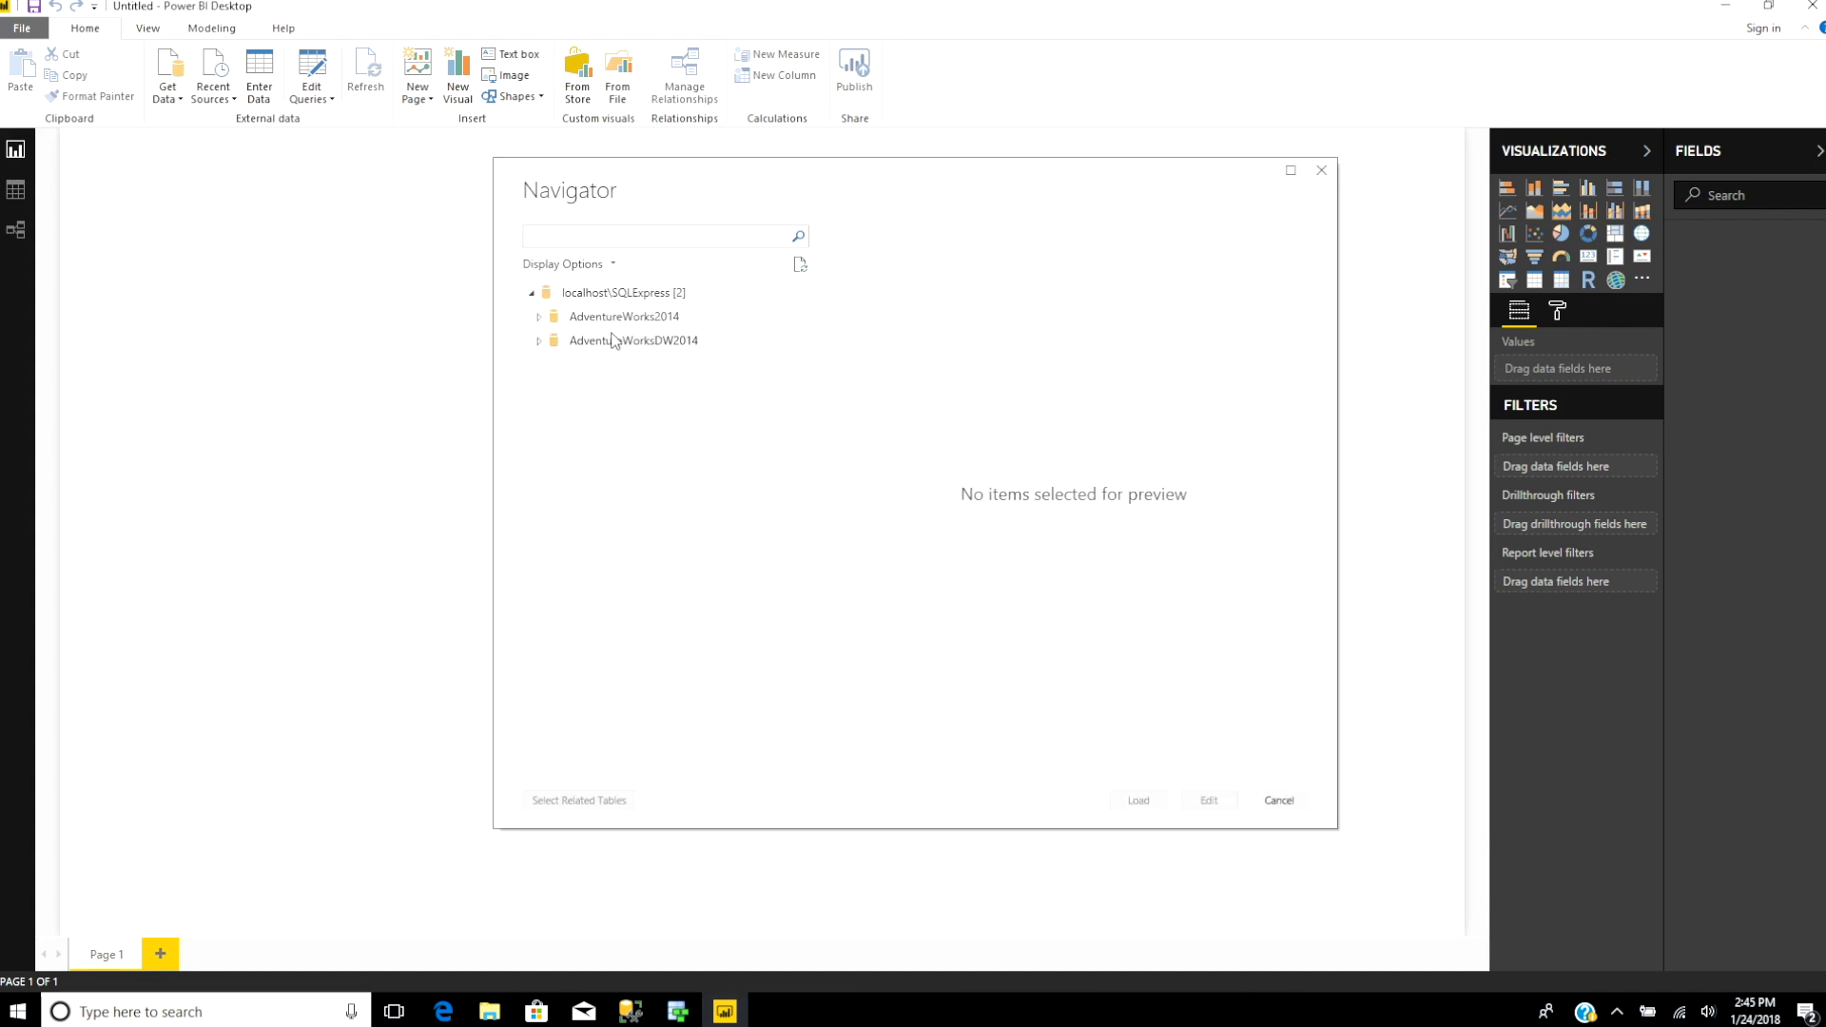
Select the DimProduct and DimDate tables of the AdventureWorksDW2014 database for import, checking the needed tables against the SQL Server diagram.
click(539, 342)
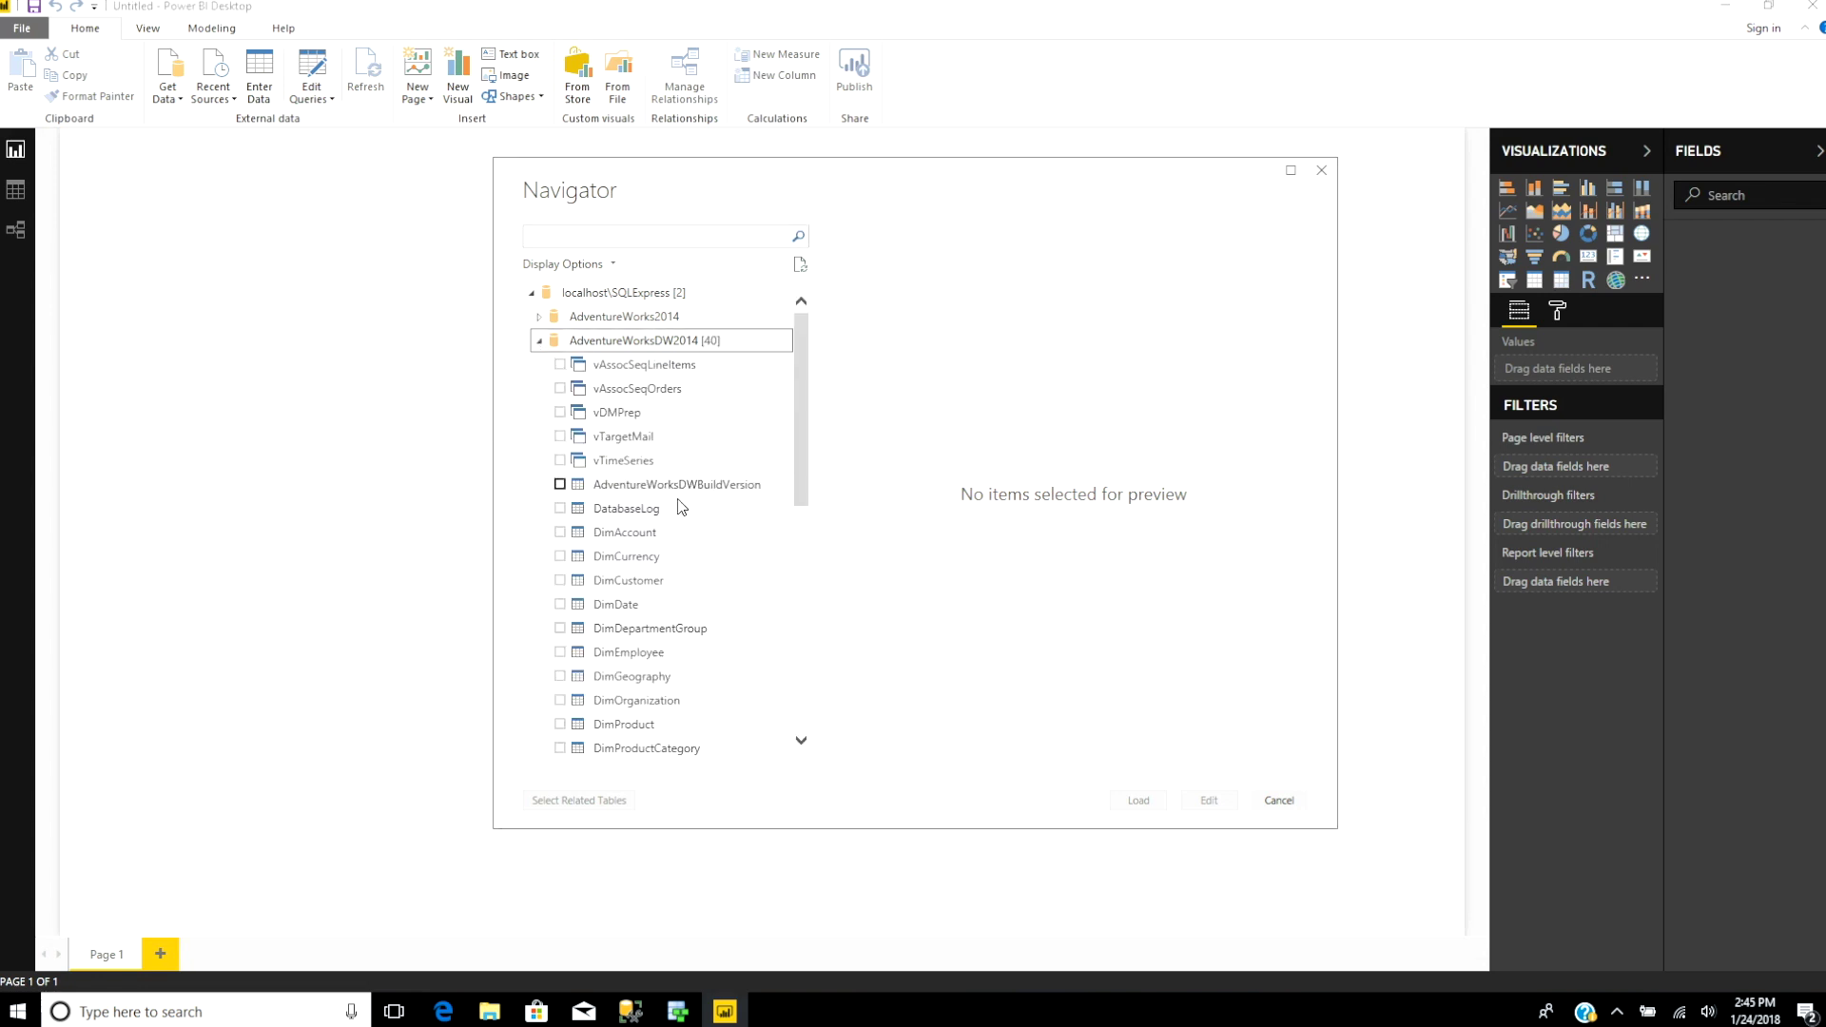
click(630, 1011)
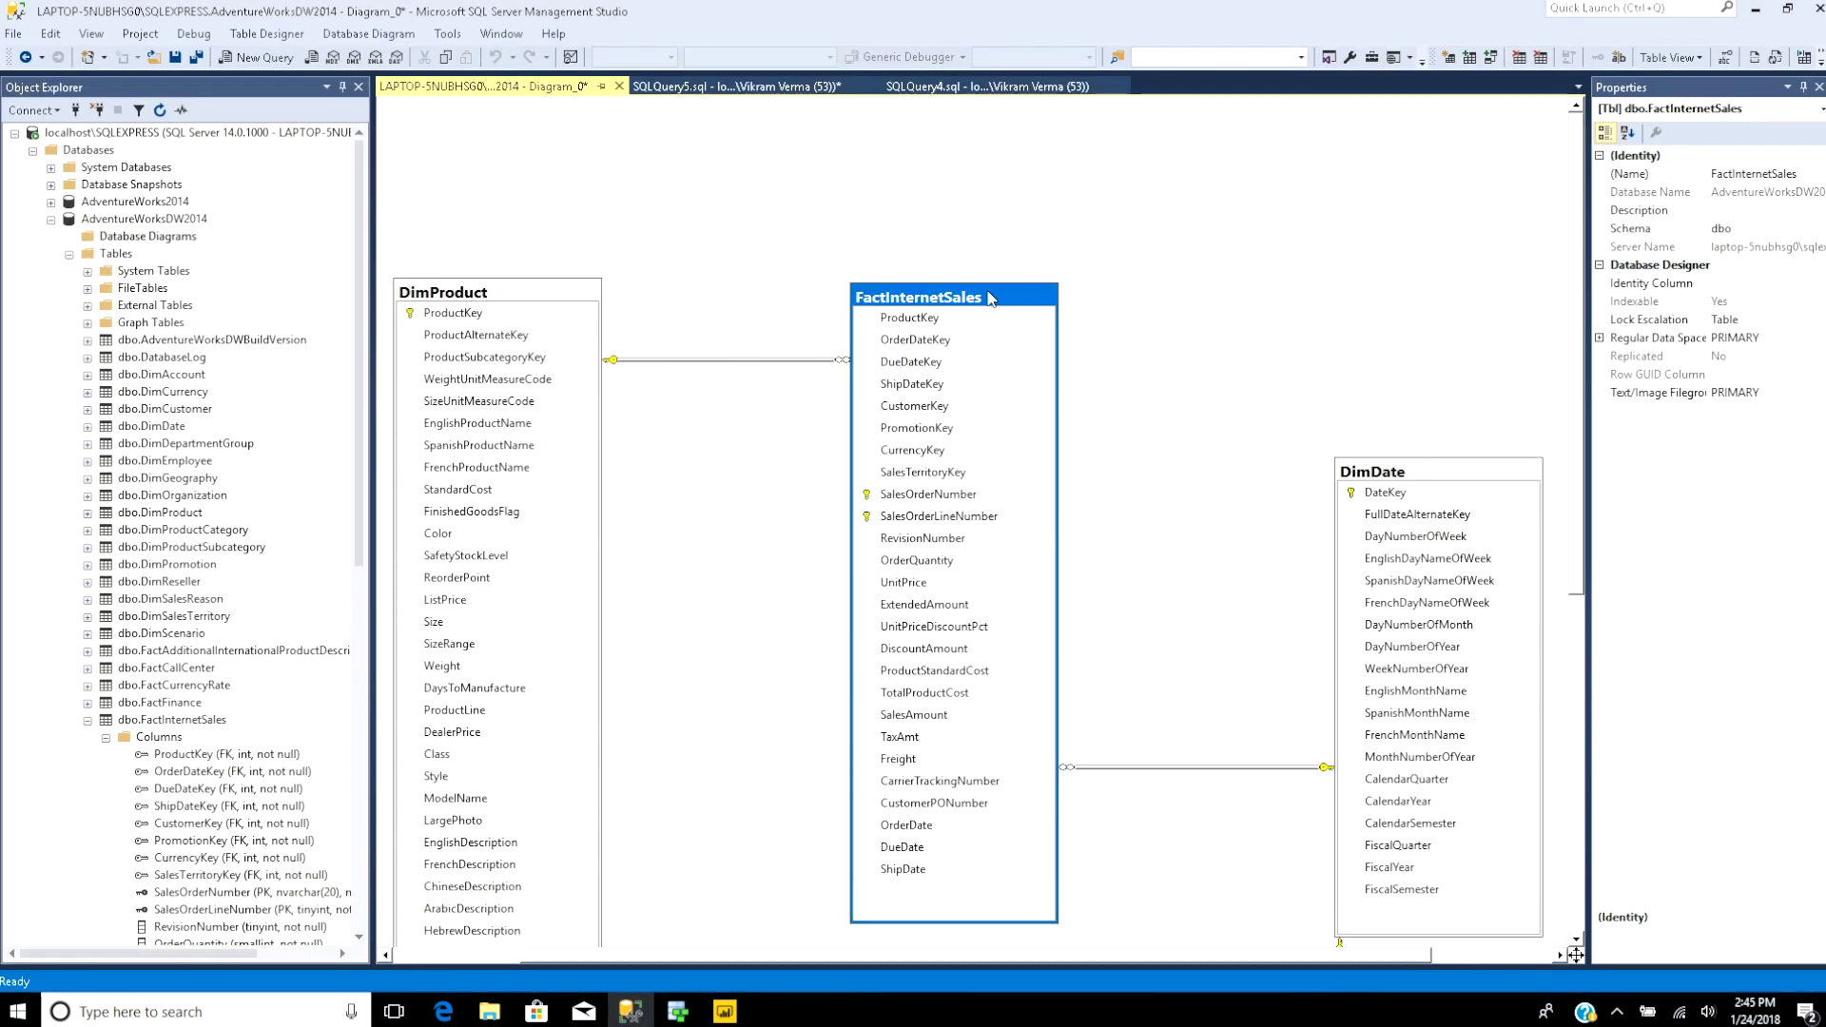
scroll(1357, 347, down, 5)
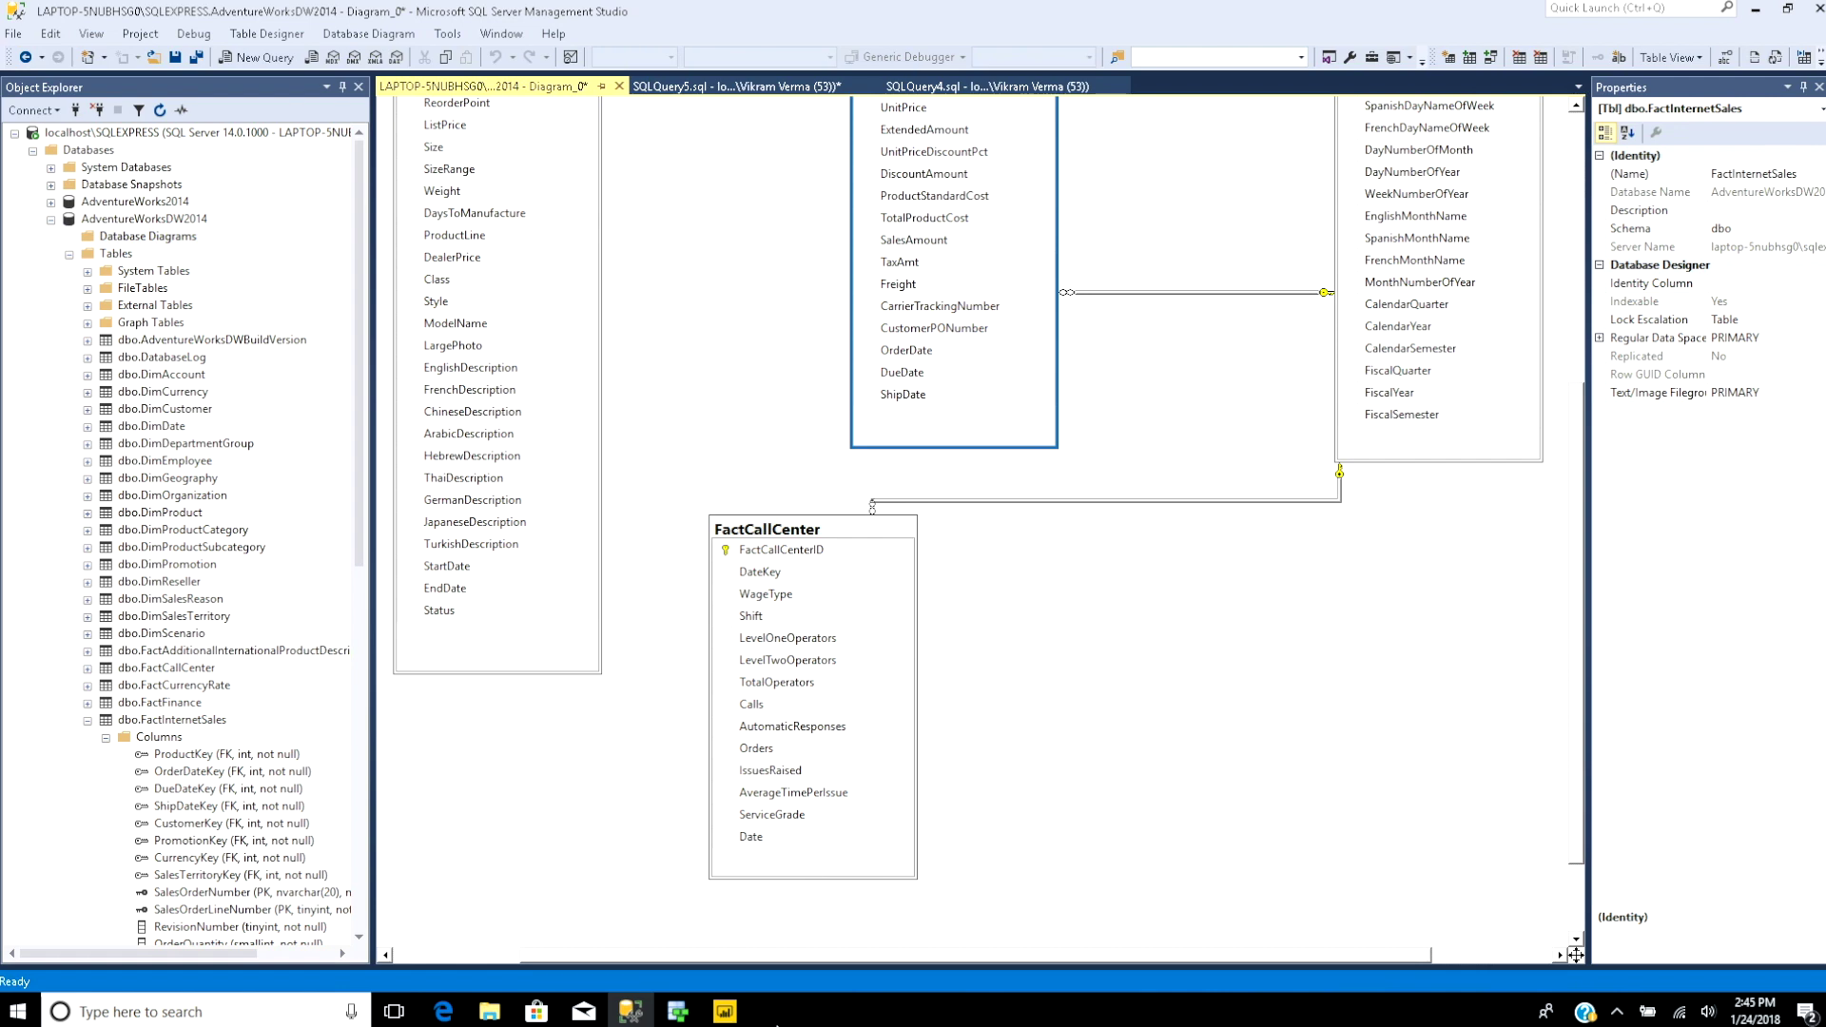
click(724, 1012)
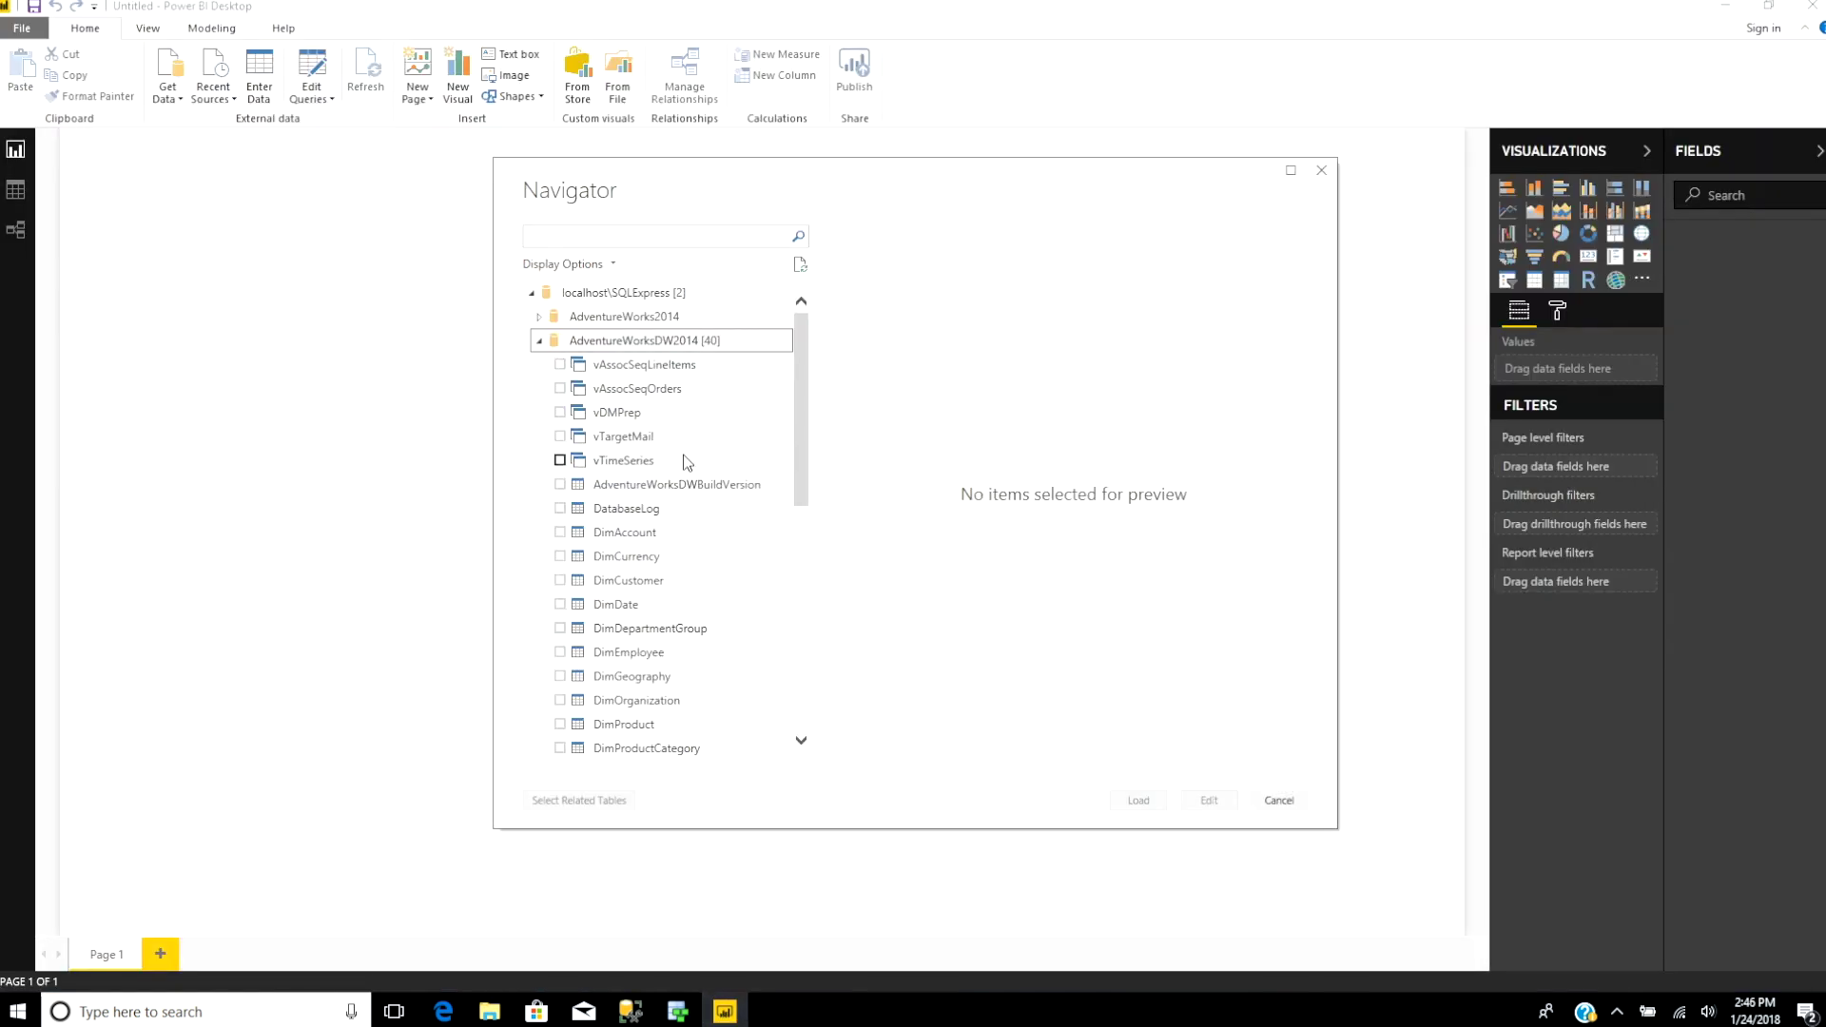
scroll(726, 577, down, 1)
scroll(726, 578, down, 2)
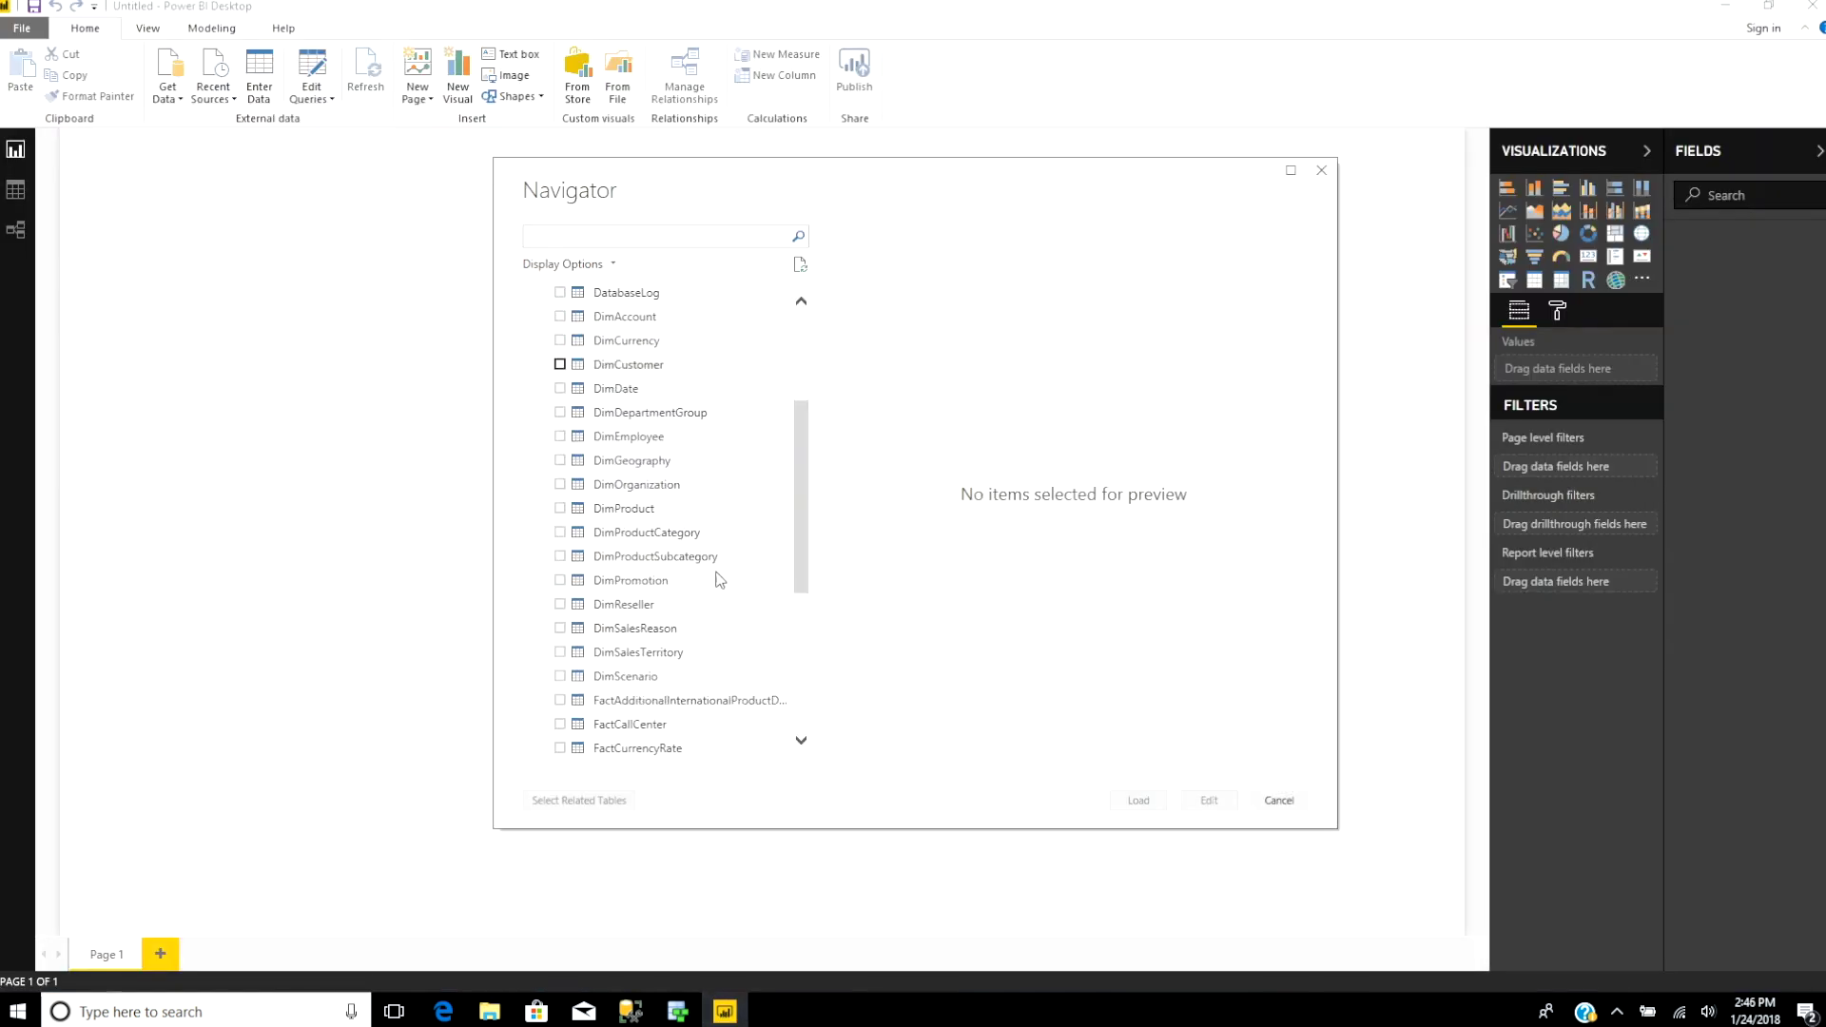
click(560, 510)
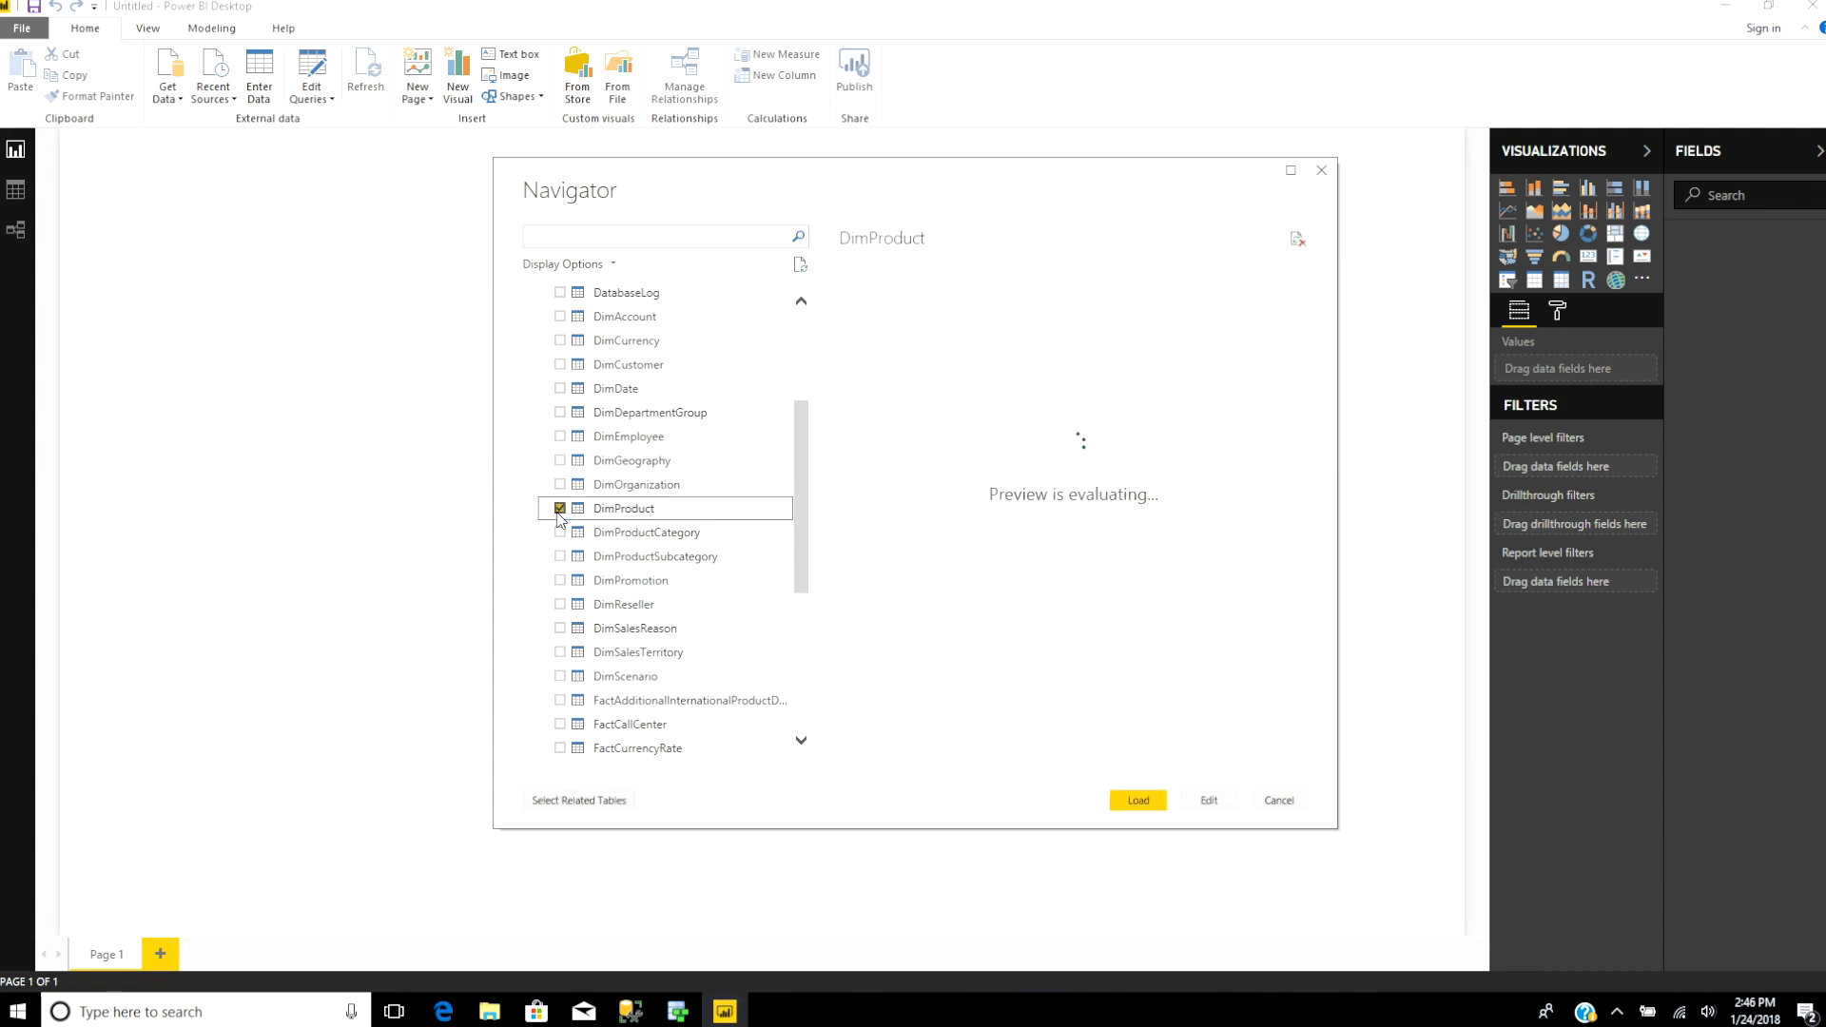
click(560, 389)
Add the FactInternetSales and FactCallCenter tables to the selection and load all selected tables.
scroll(561, 396, down, 4)
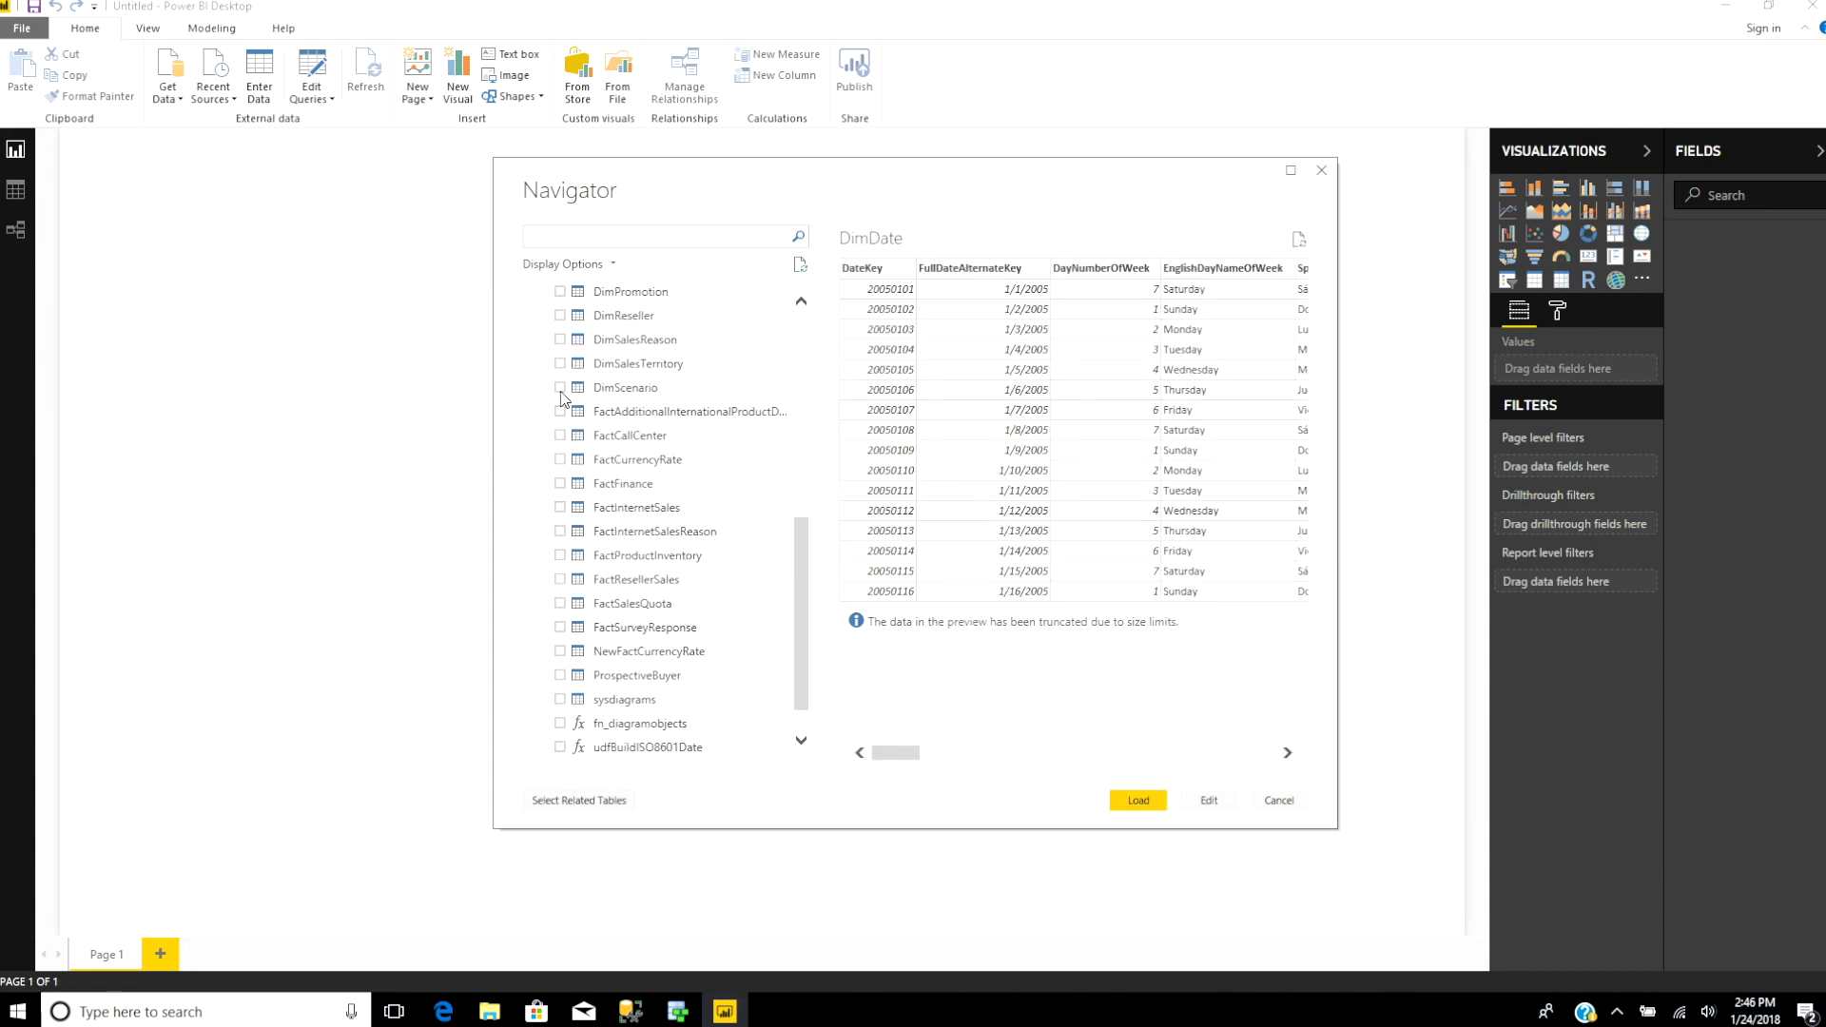
click(560, 508)
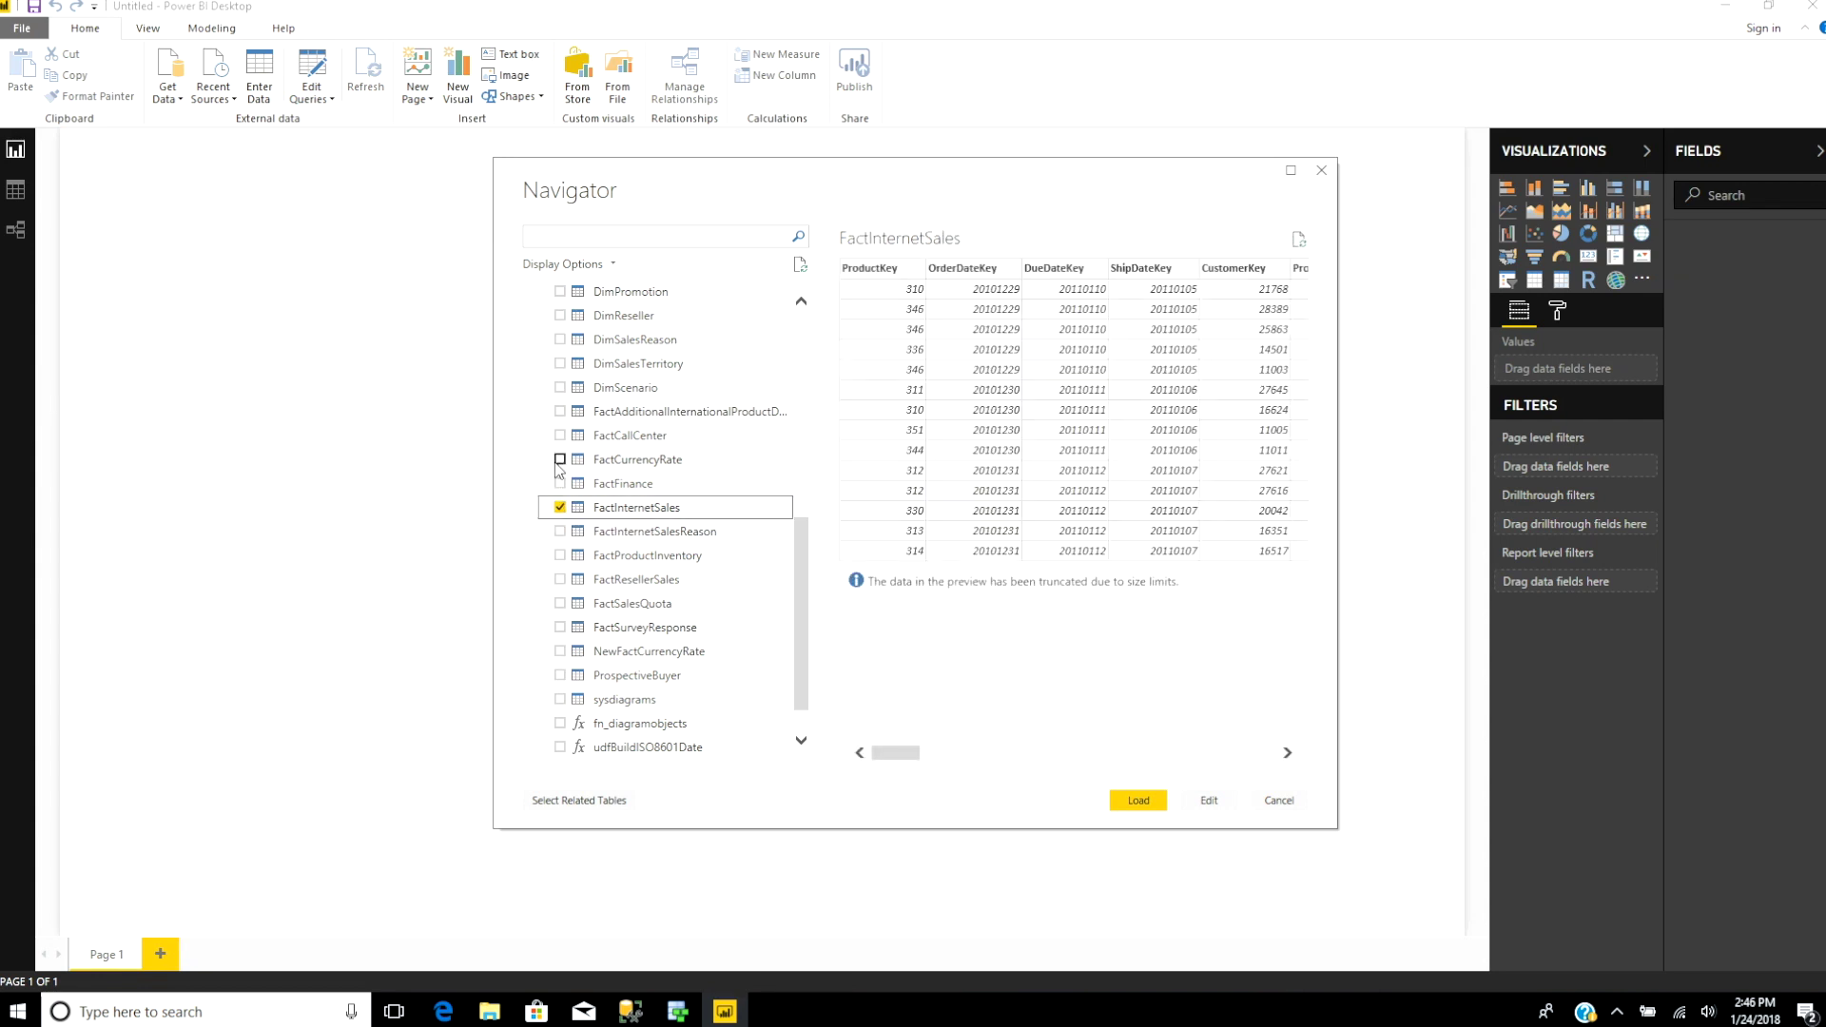
click(576, 436)
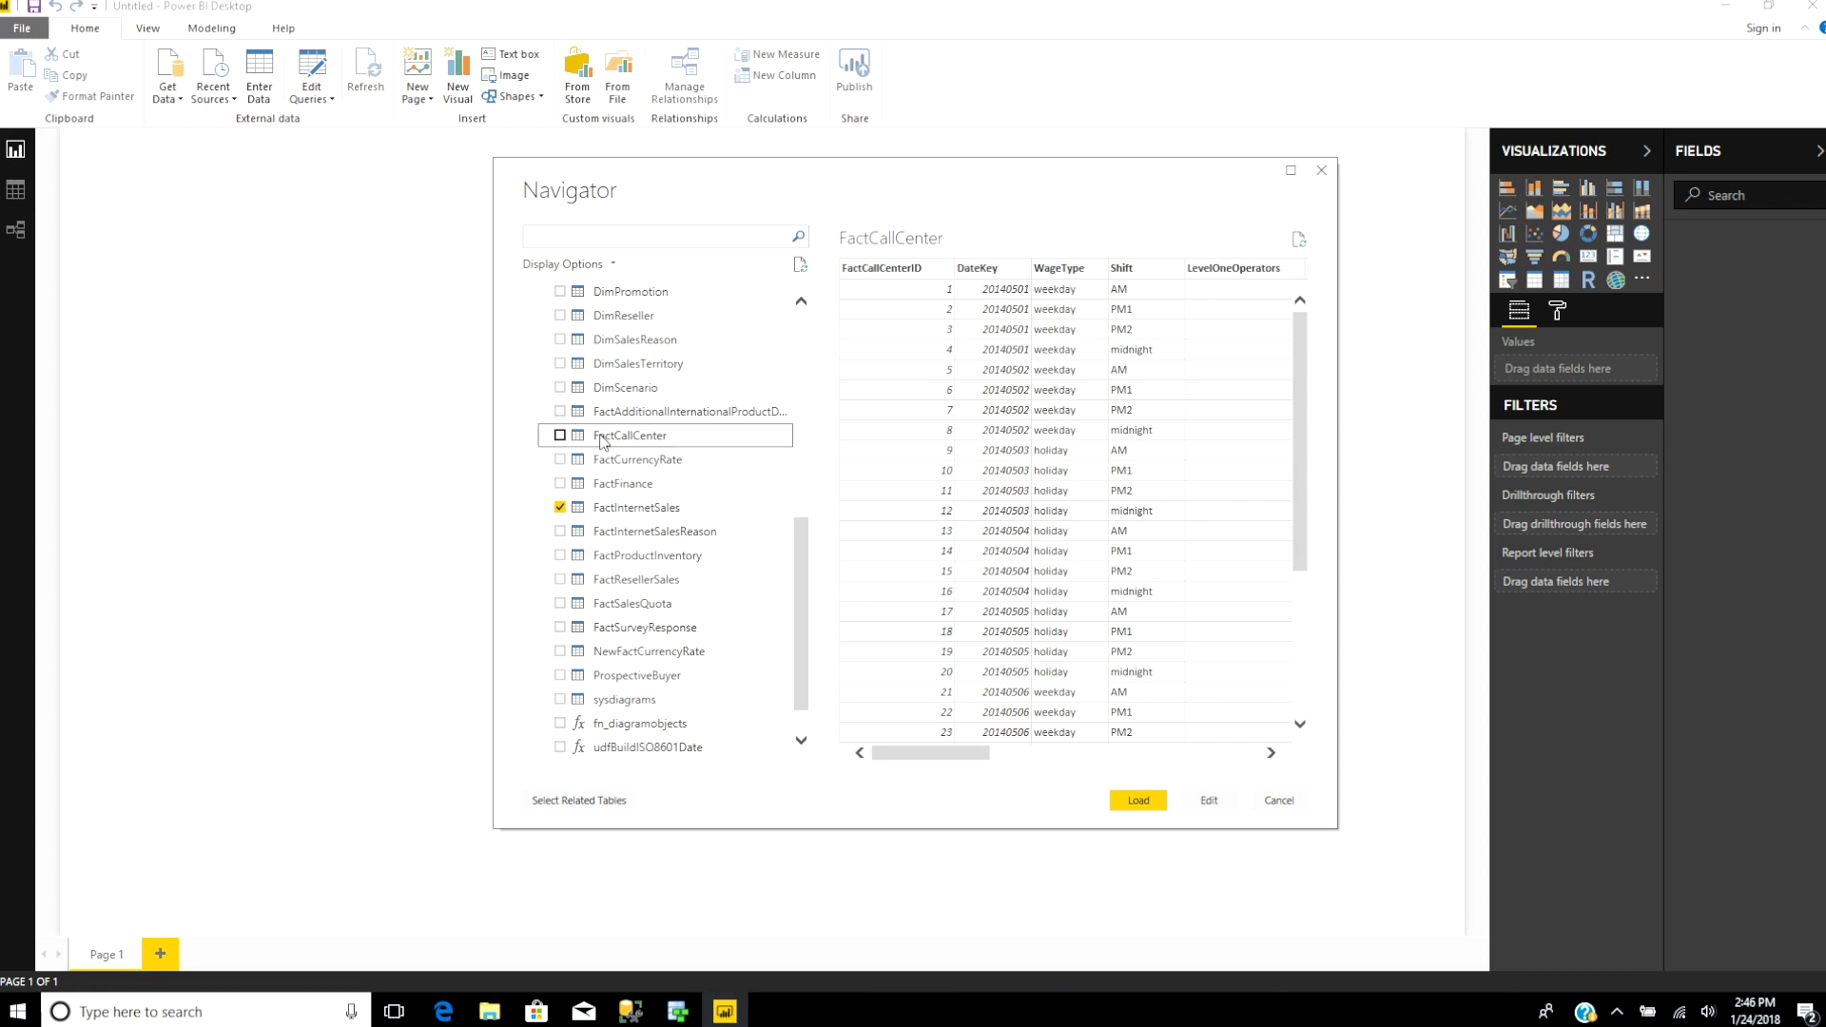
click(560, 435)
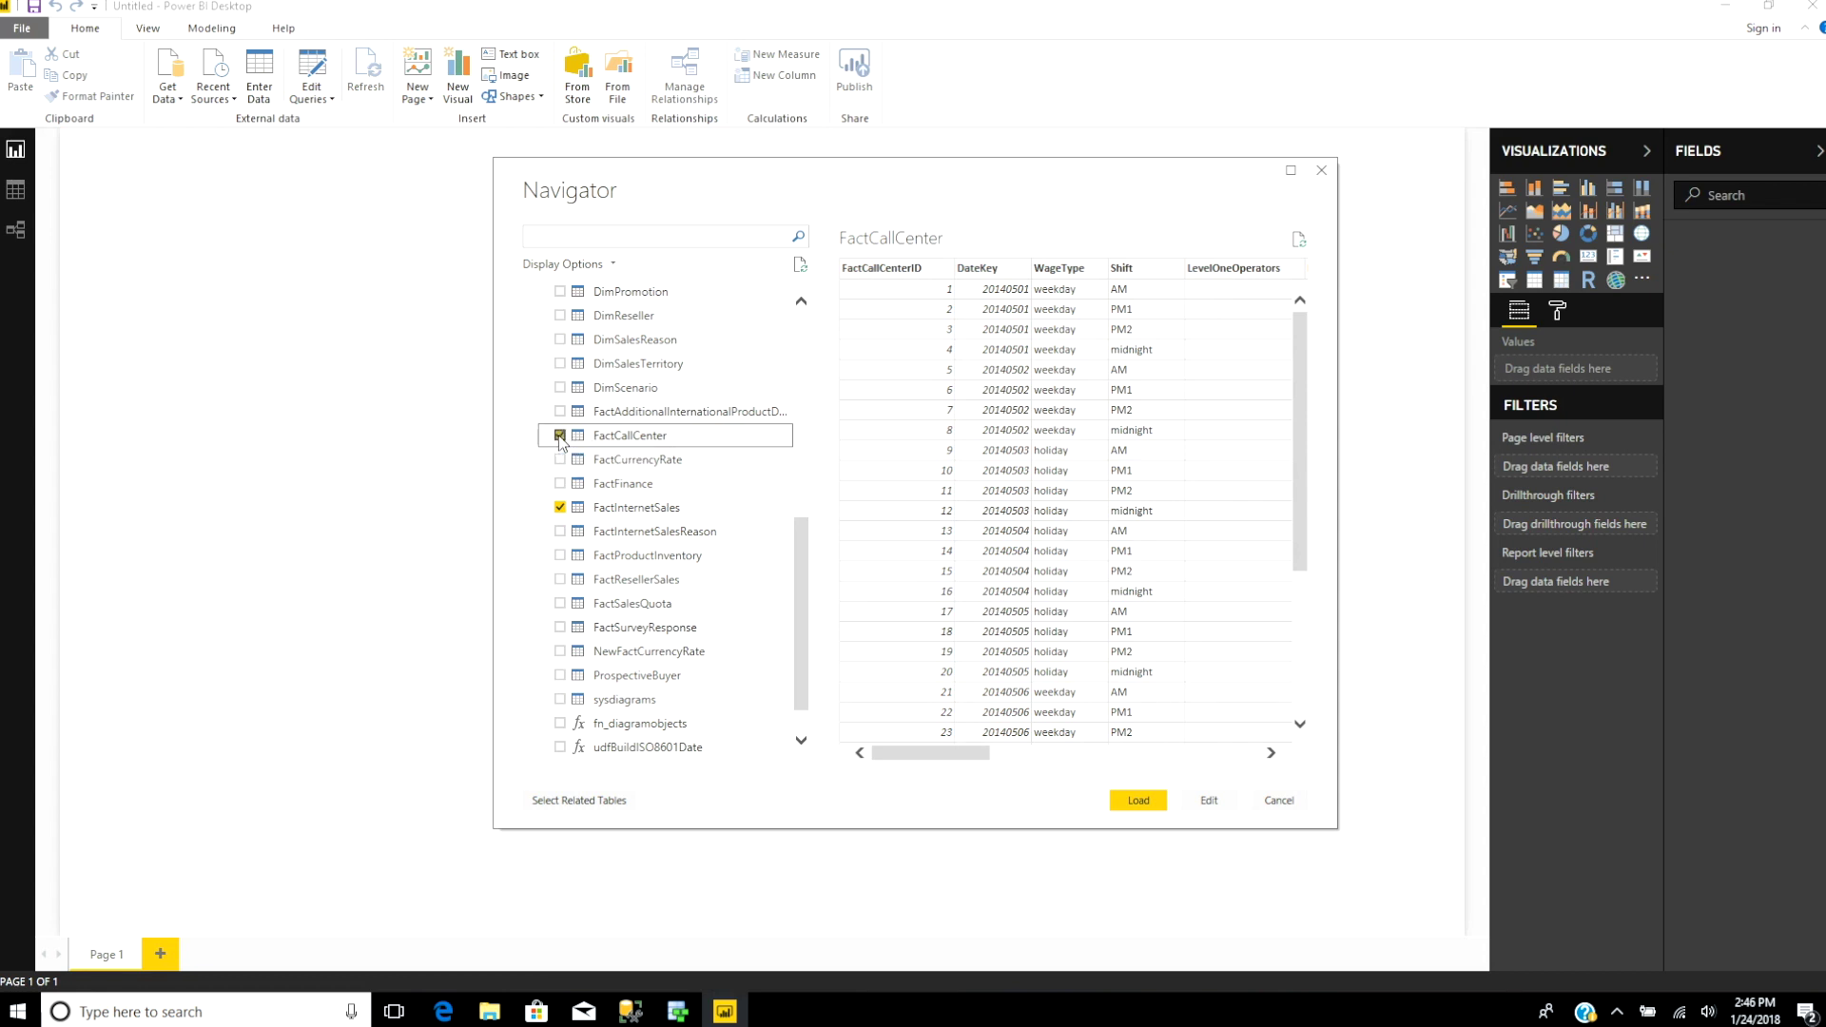
click(1146, 802)
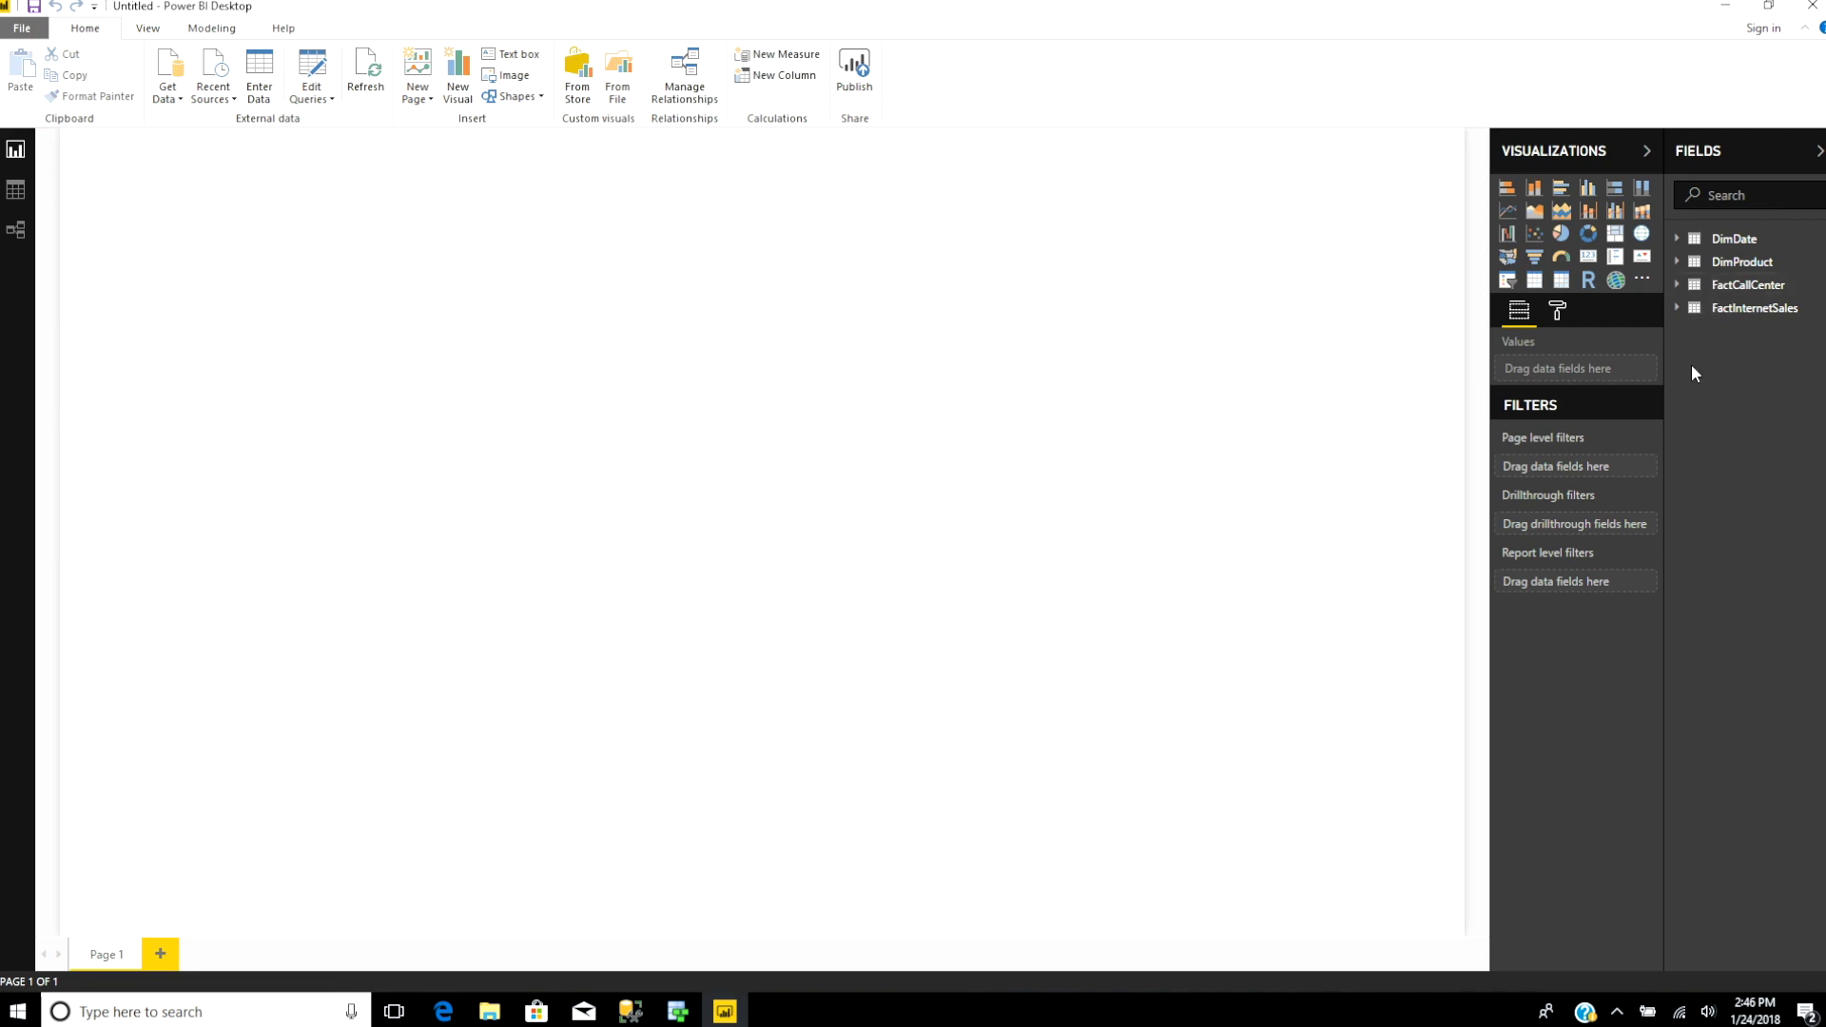
Create a line chart of FactInternetSales SalesAmount with ShipDate as its axis.
click(1680, 311)
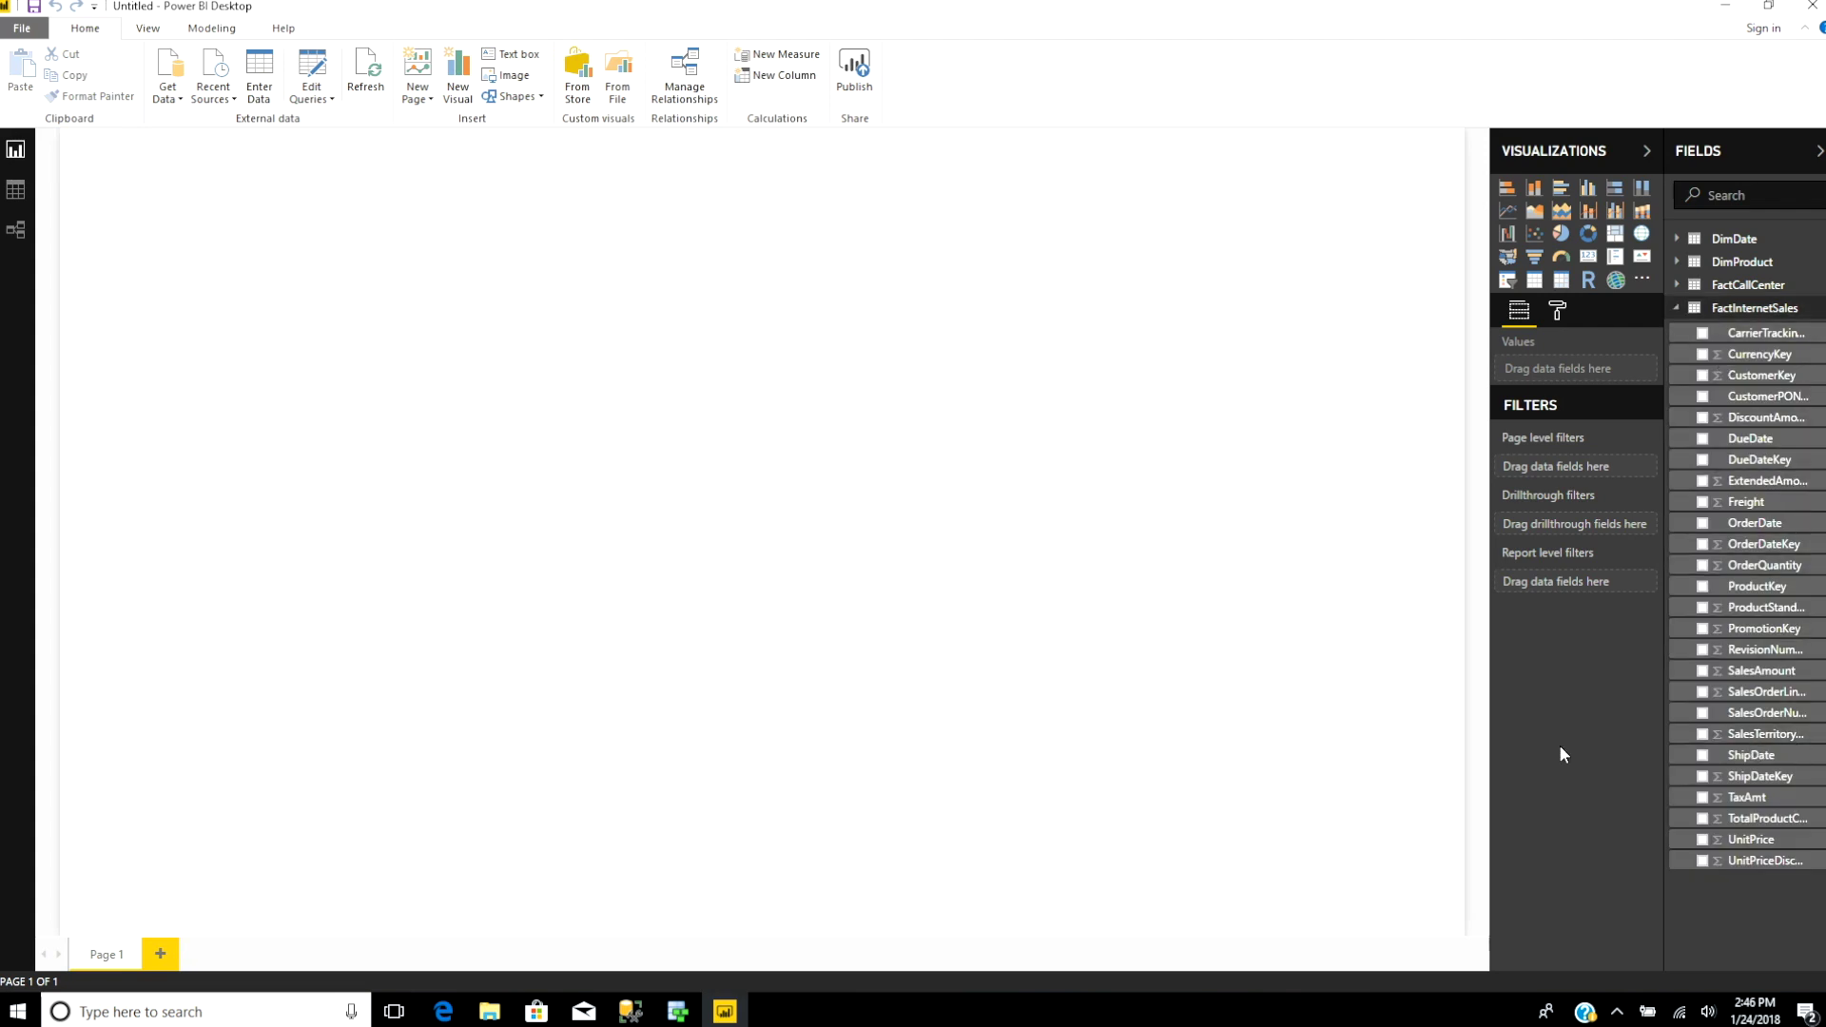
click(1509, 211)
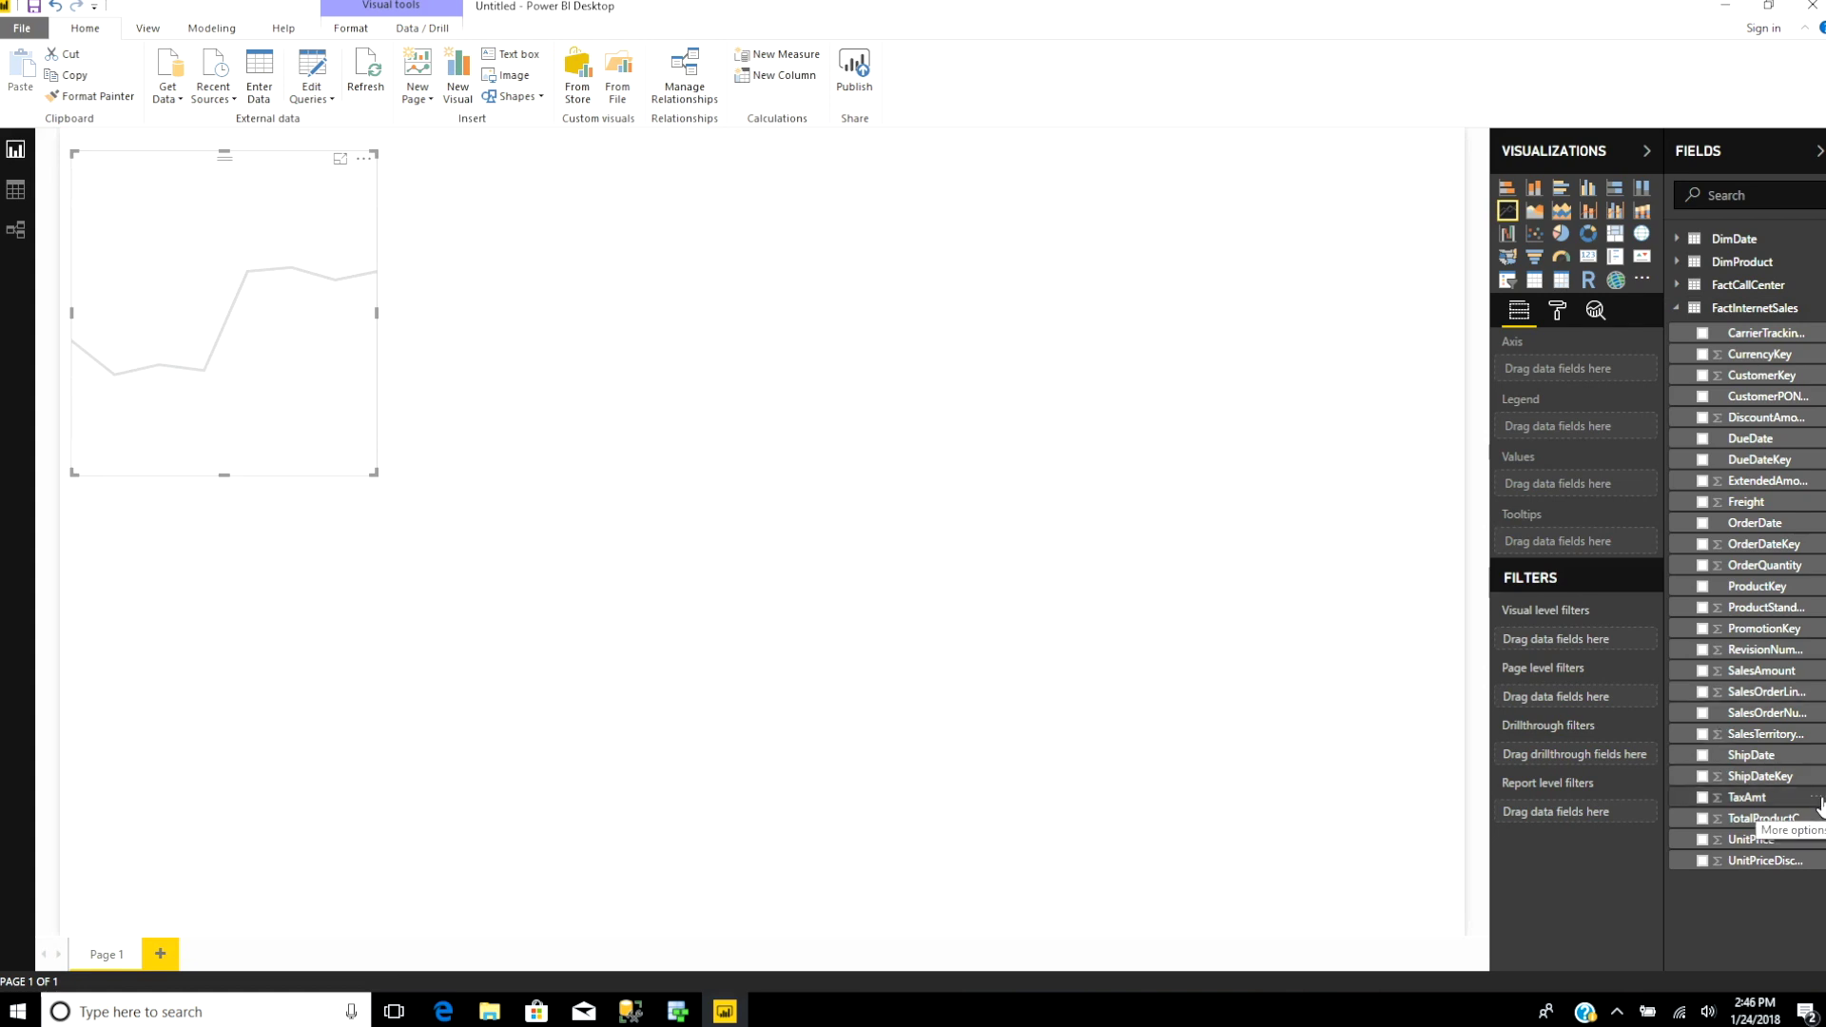
drag(1748, 798, 1744, 744)
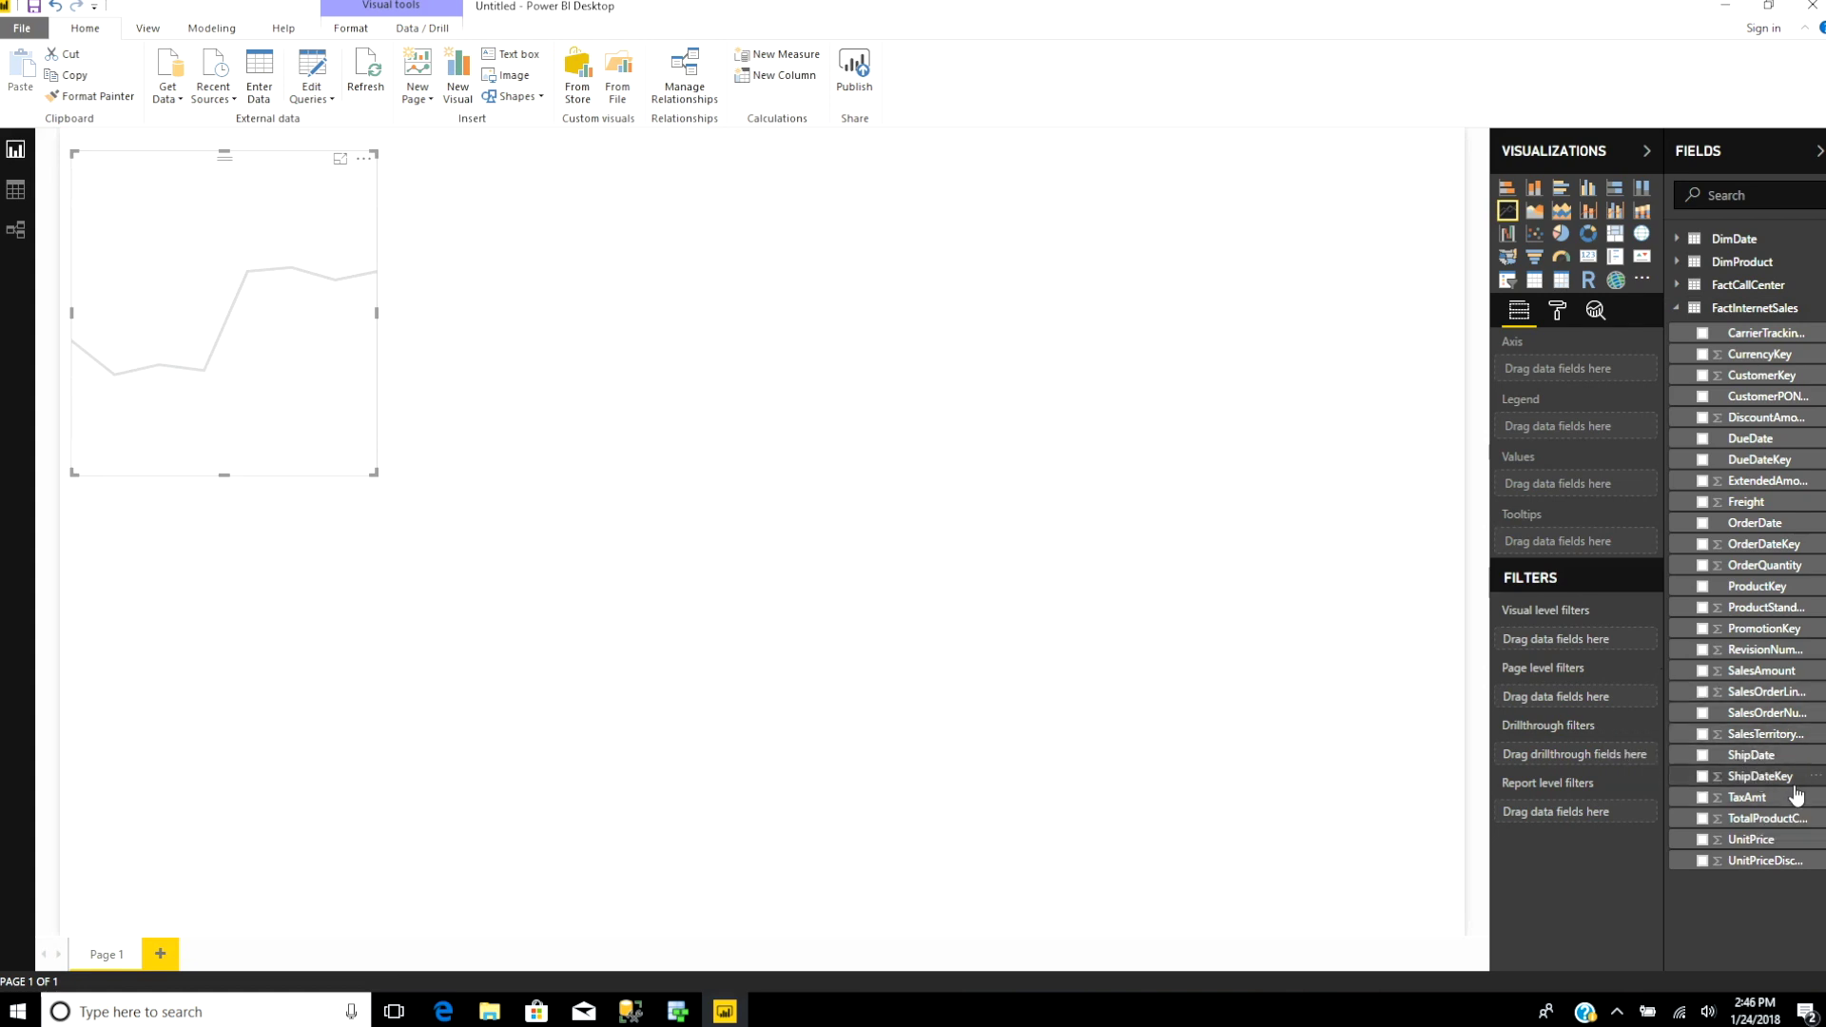
click(1704, 761)
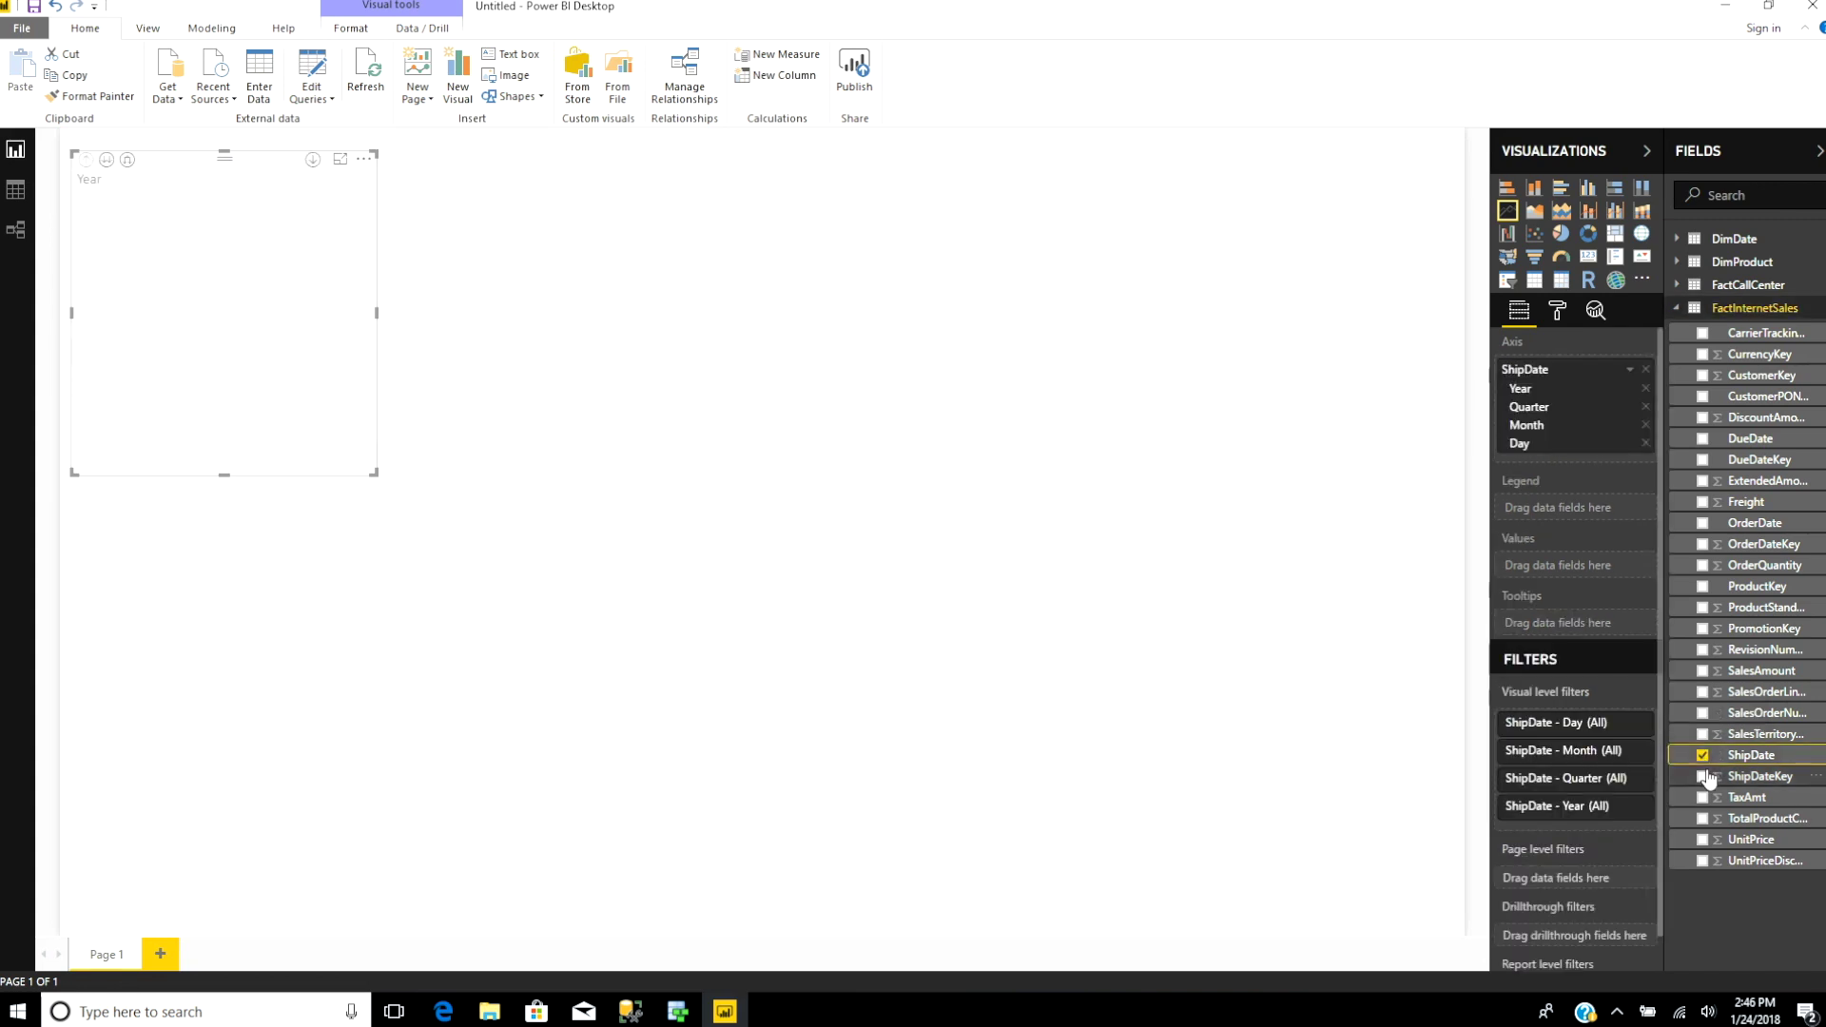
click(1703, 673)
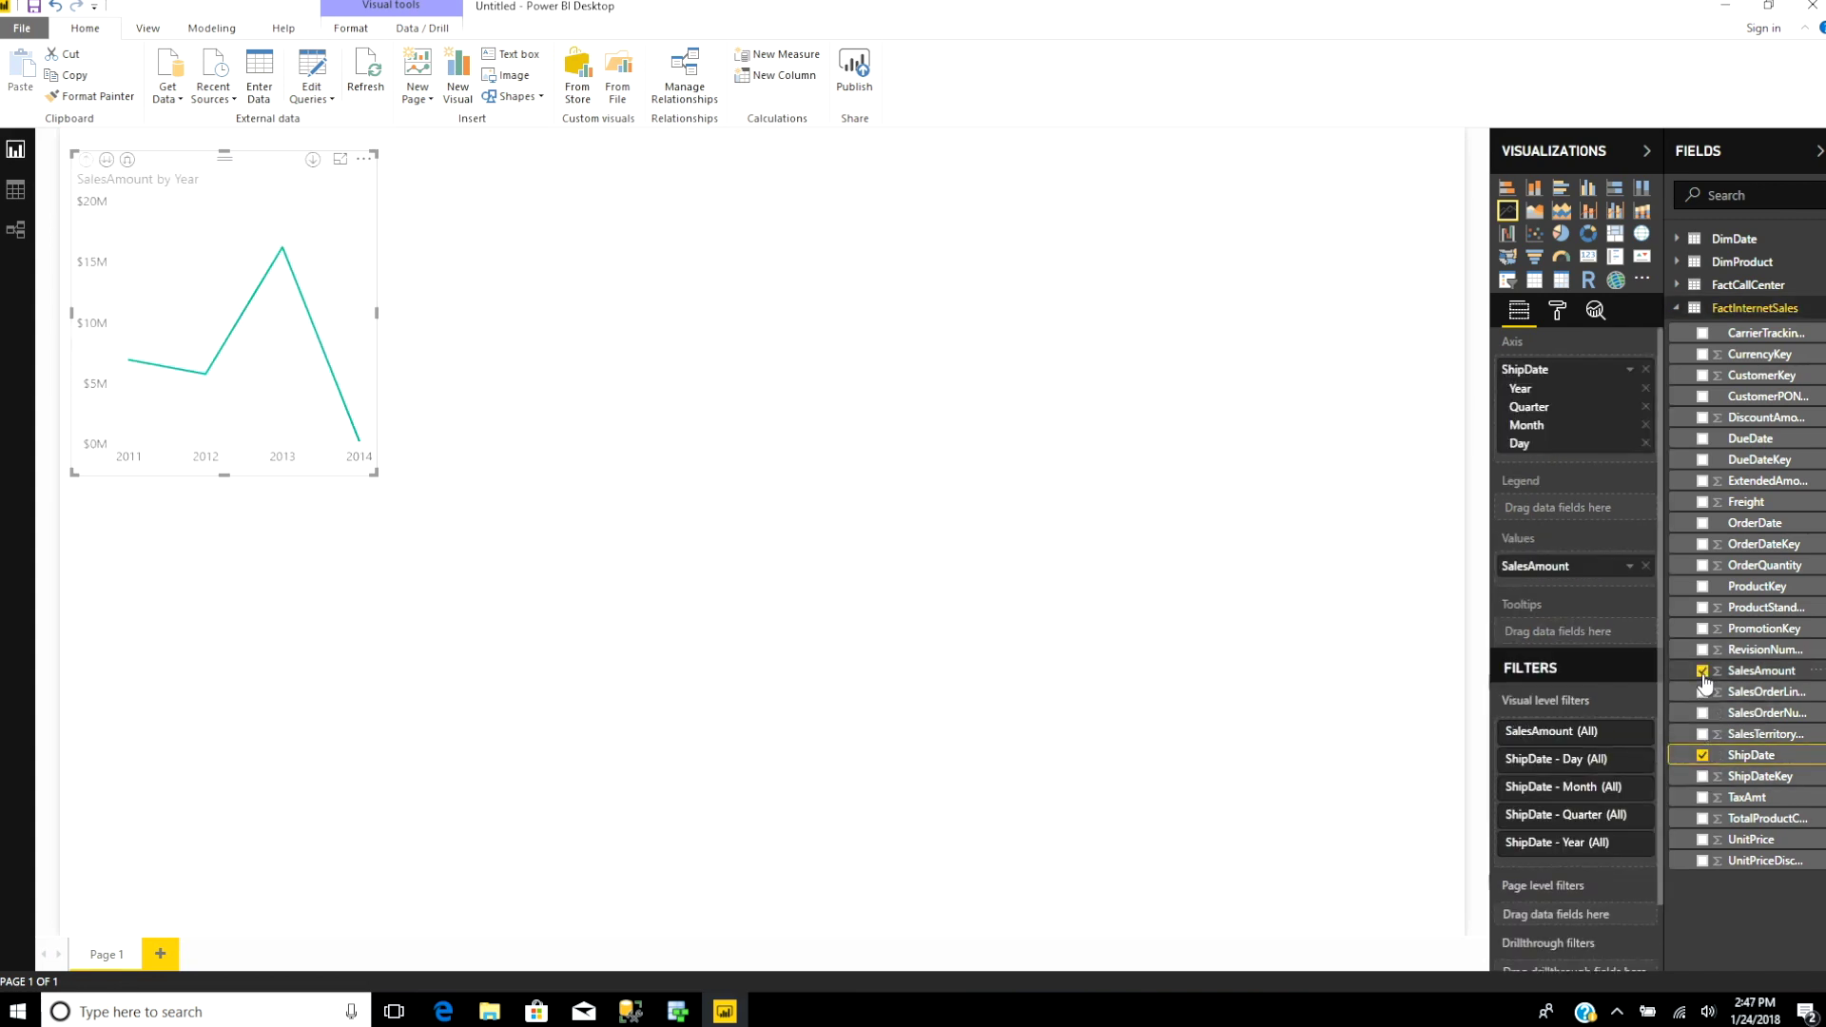
Move the sales line chart to the lower left part of the report page and widen it to about twice its width.
drag(180, 171, 301, 571)
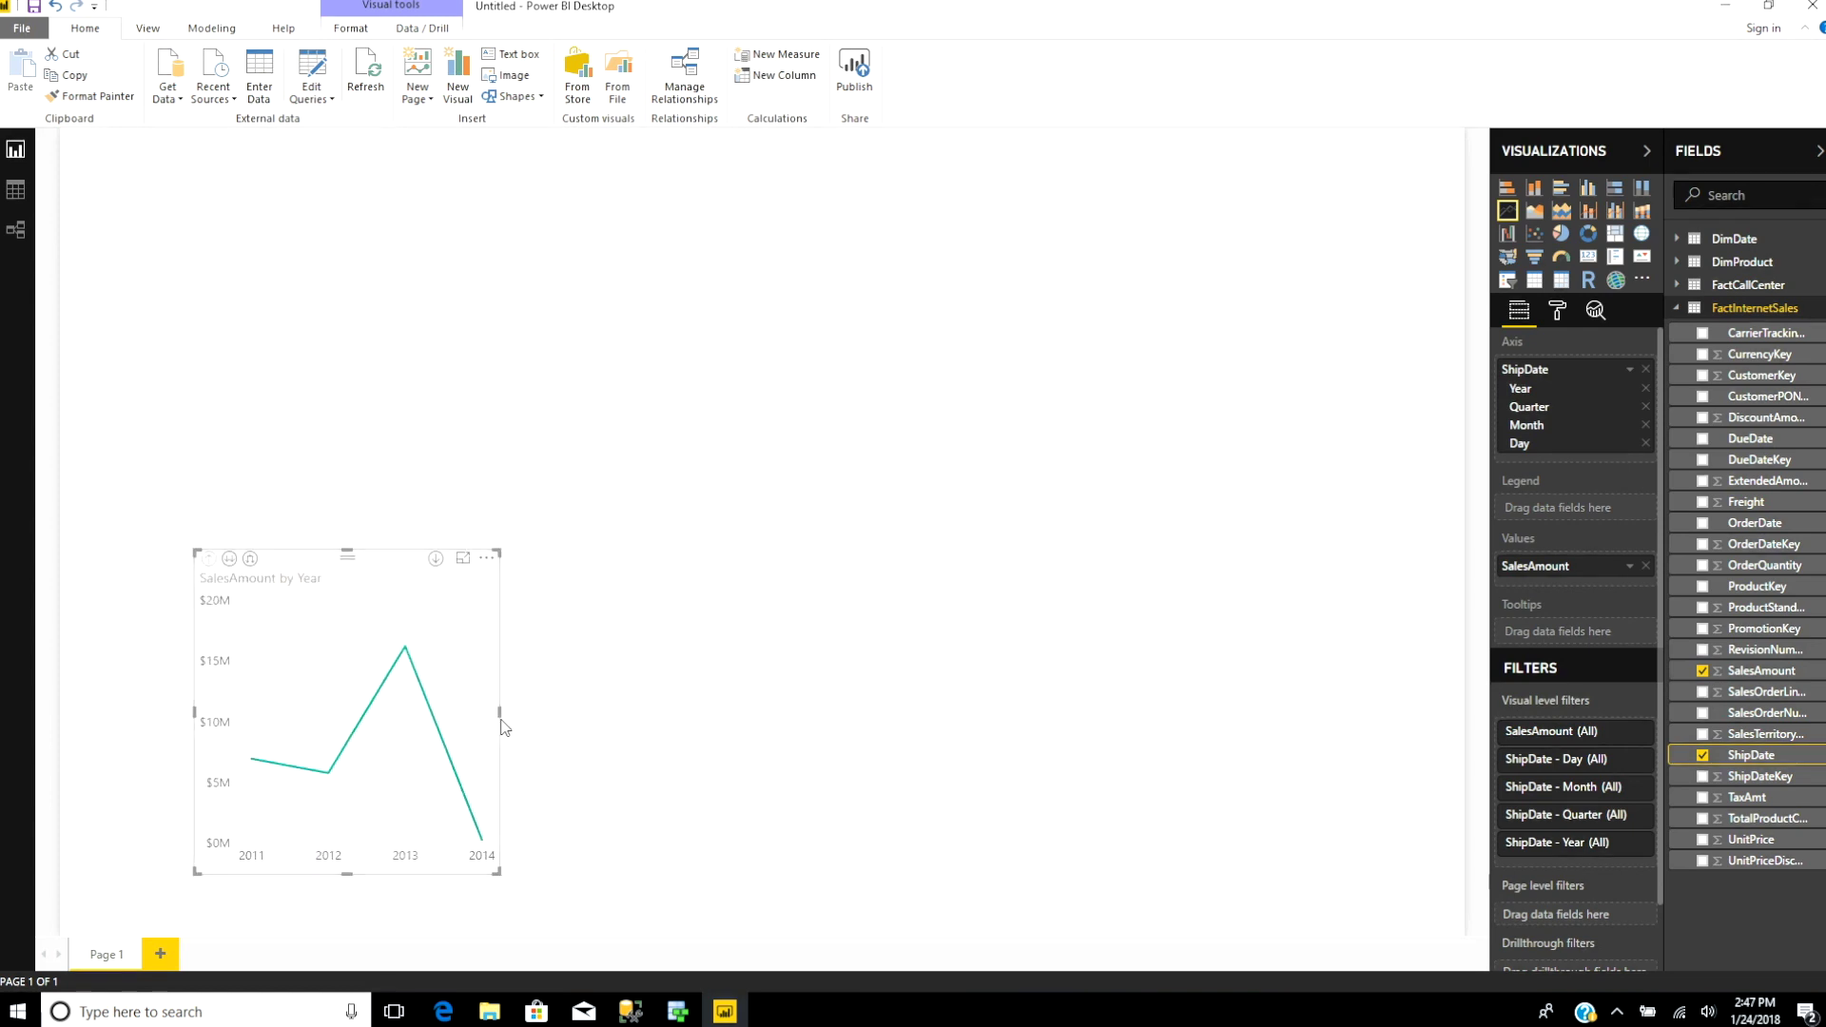
drag(497, 721, 799, 725)
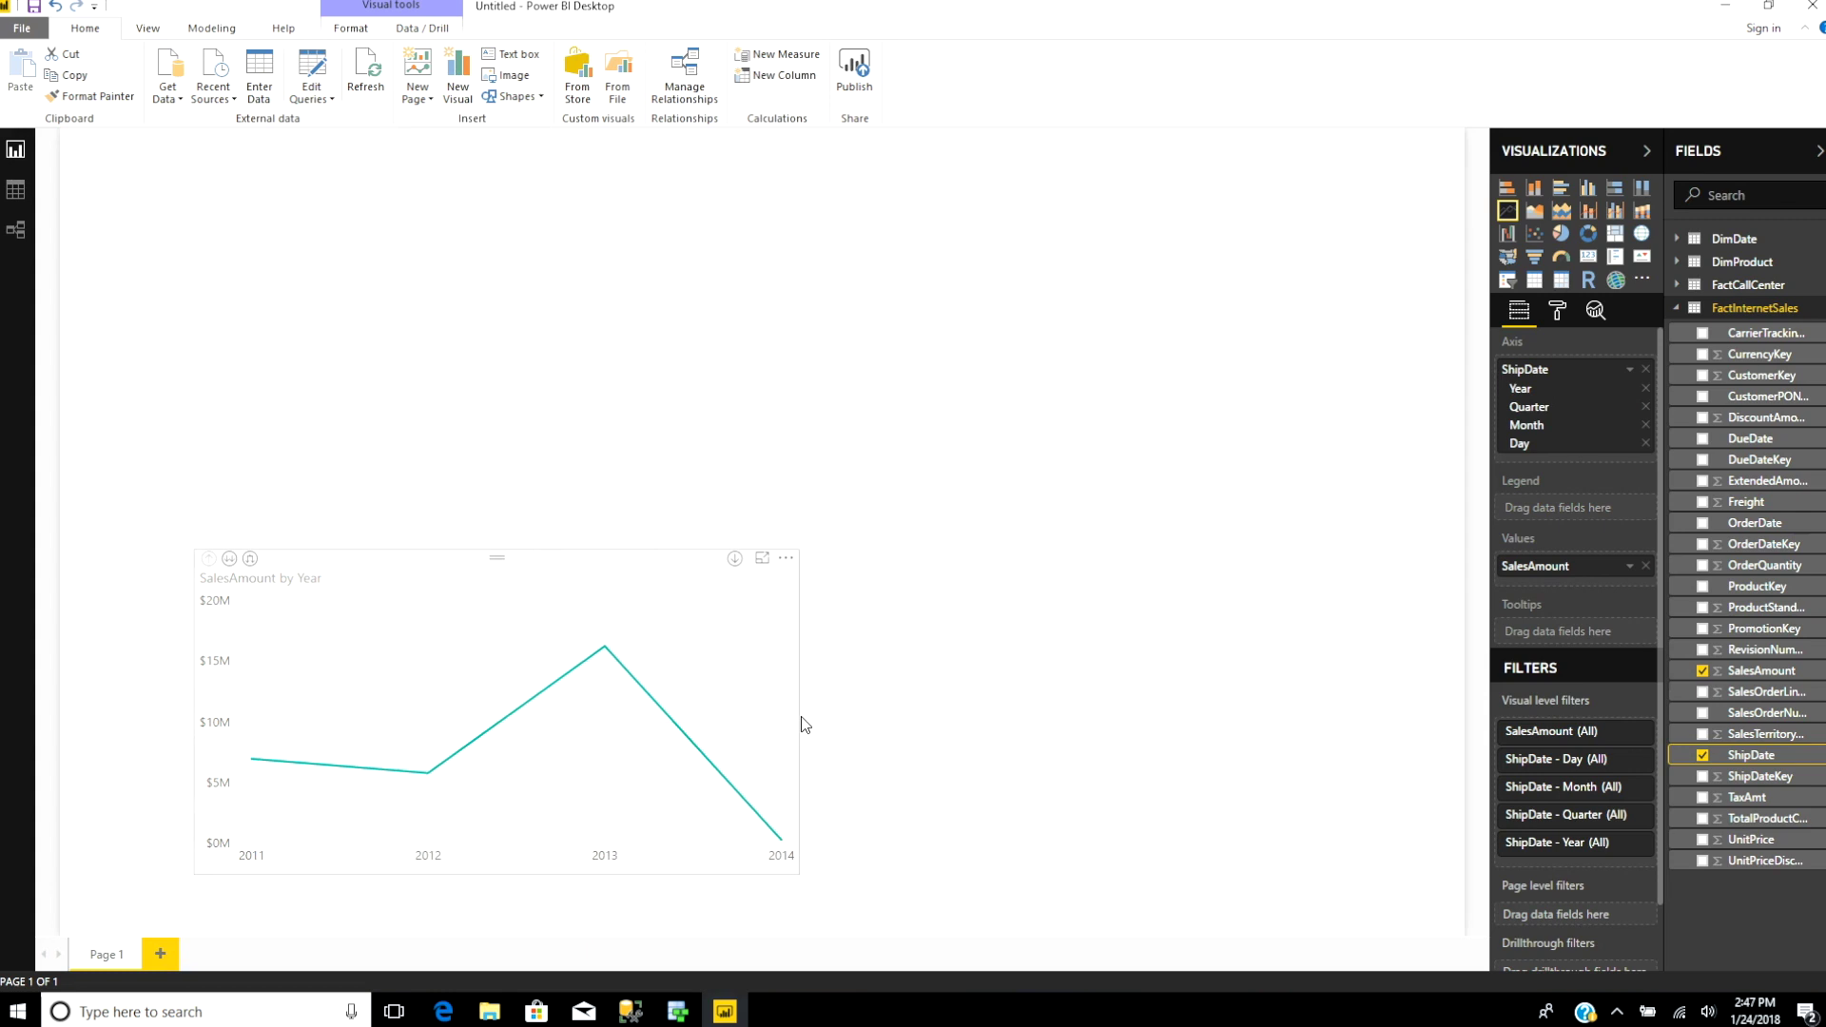
click(922, 677)
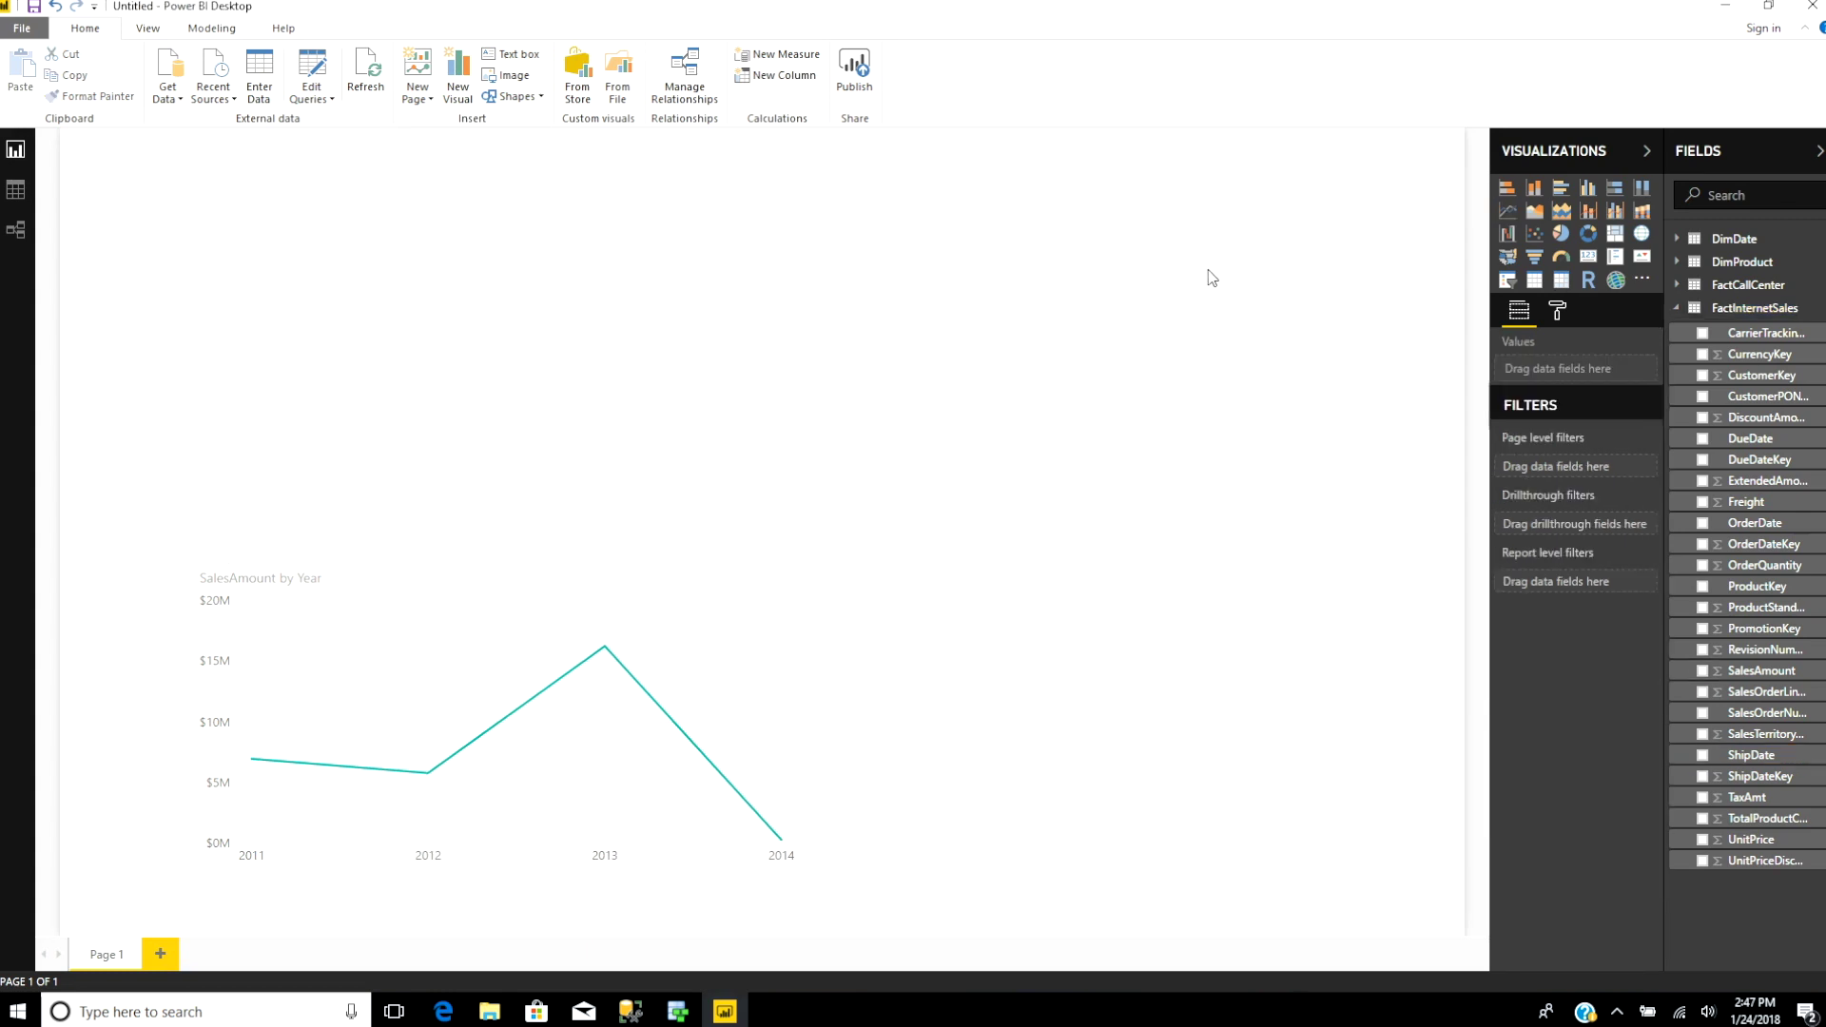
Create a stacked column chart of FactCallCenter IssuesRaised with Shift as its axis.
click(1534, 187)
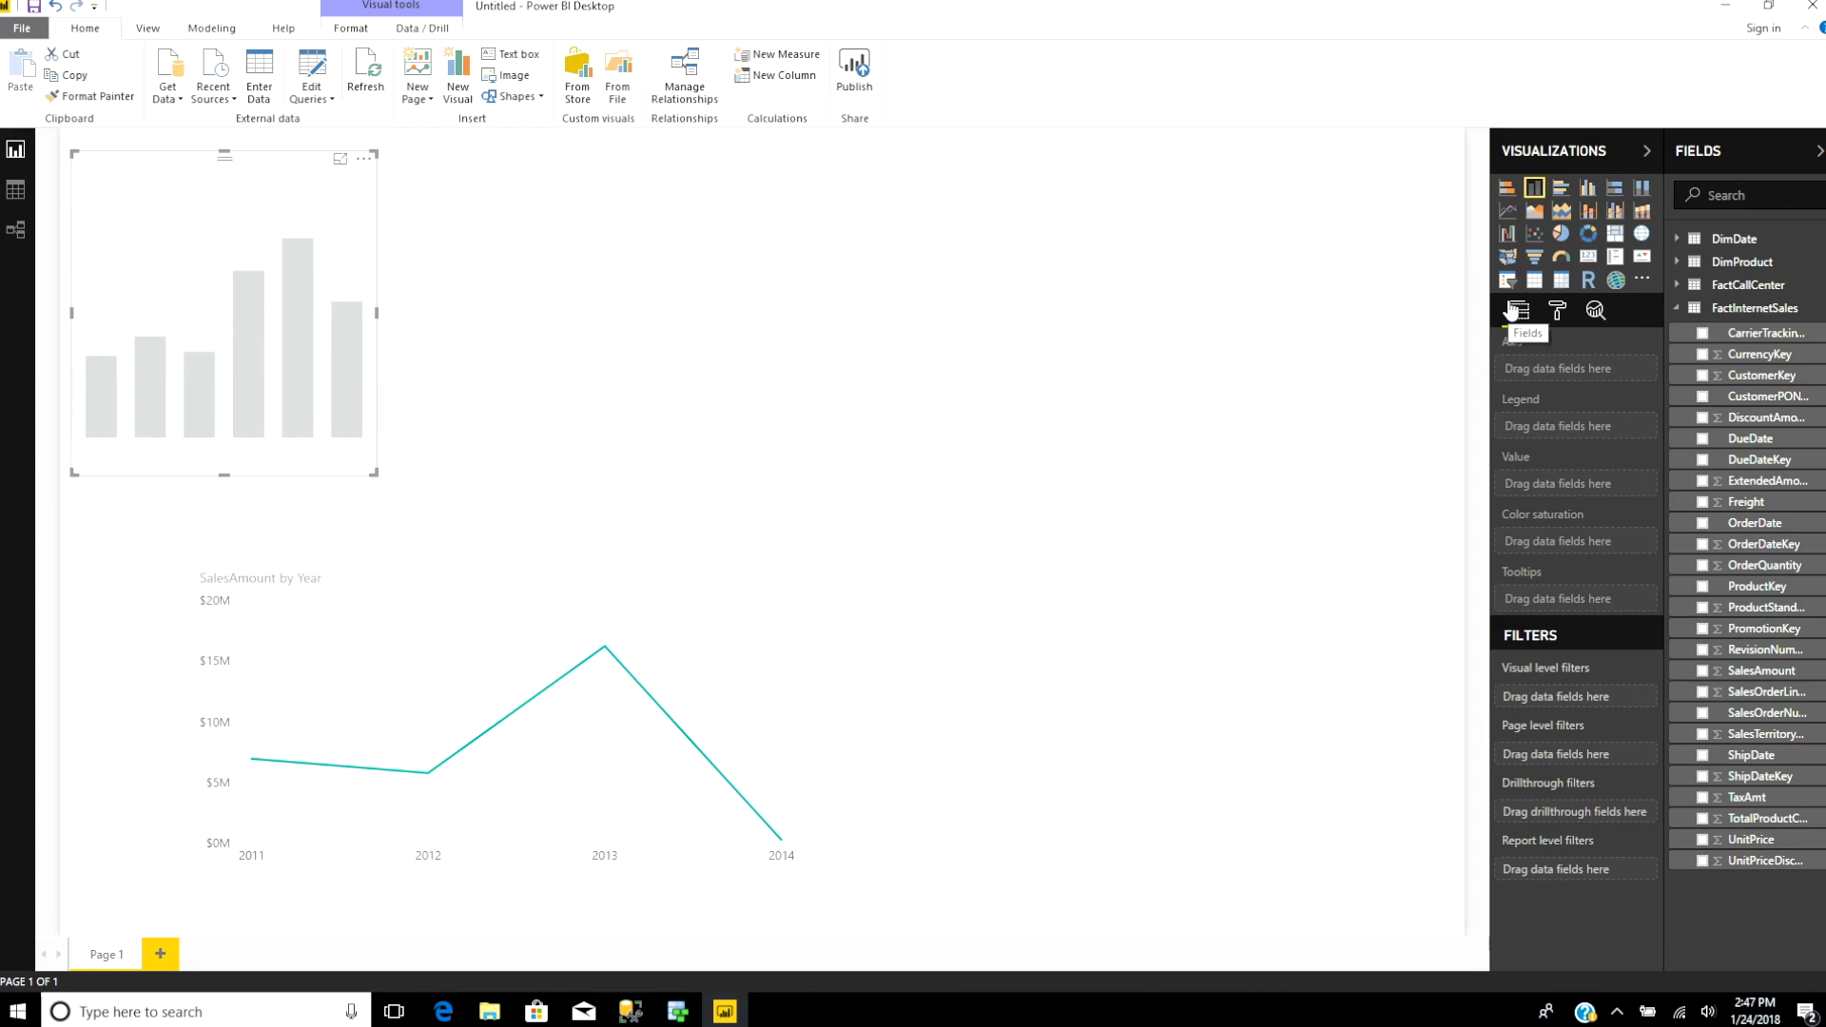
click(1681, 290)
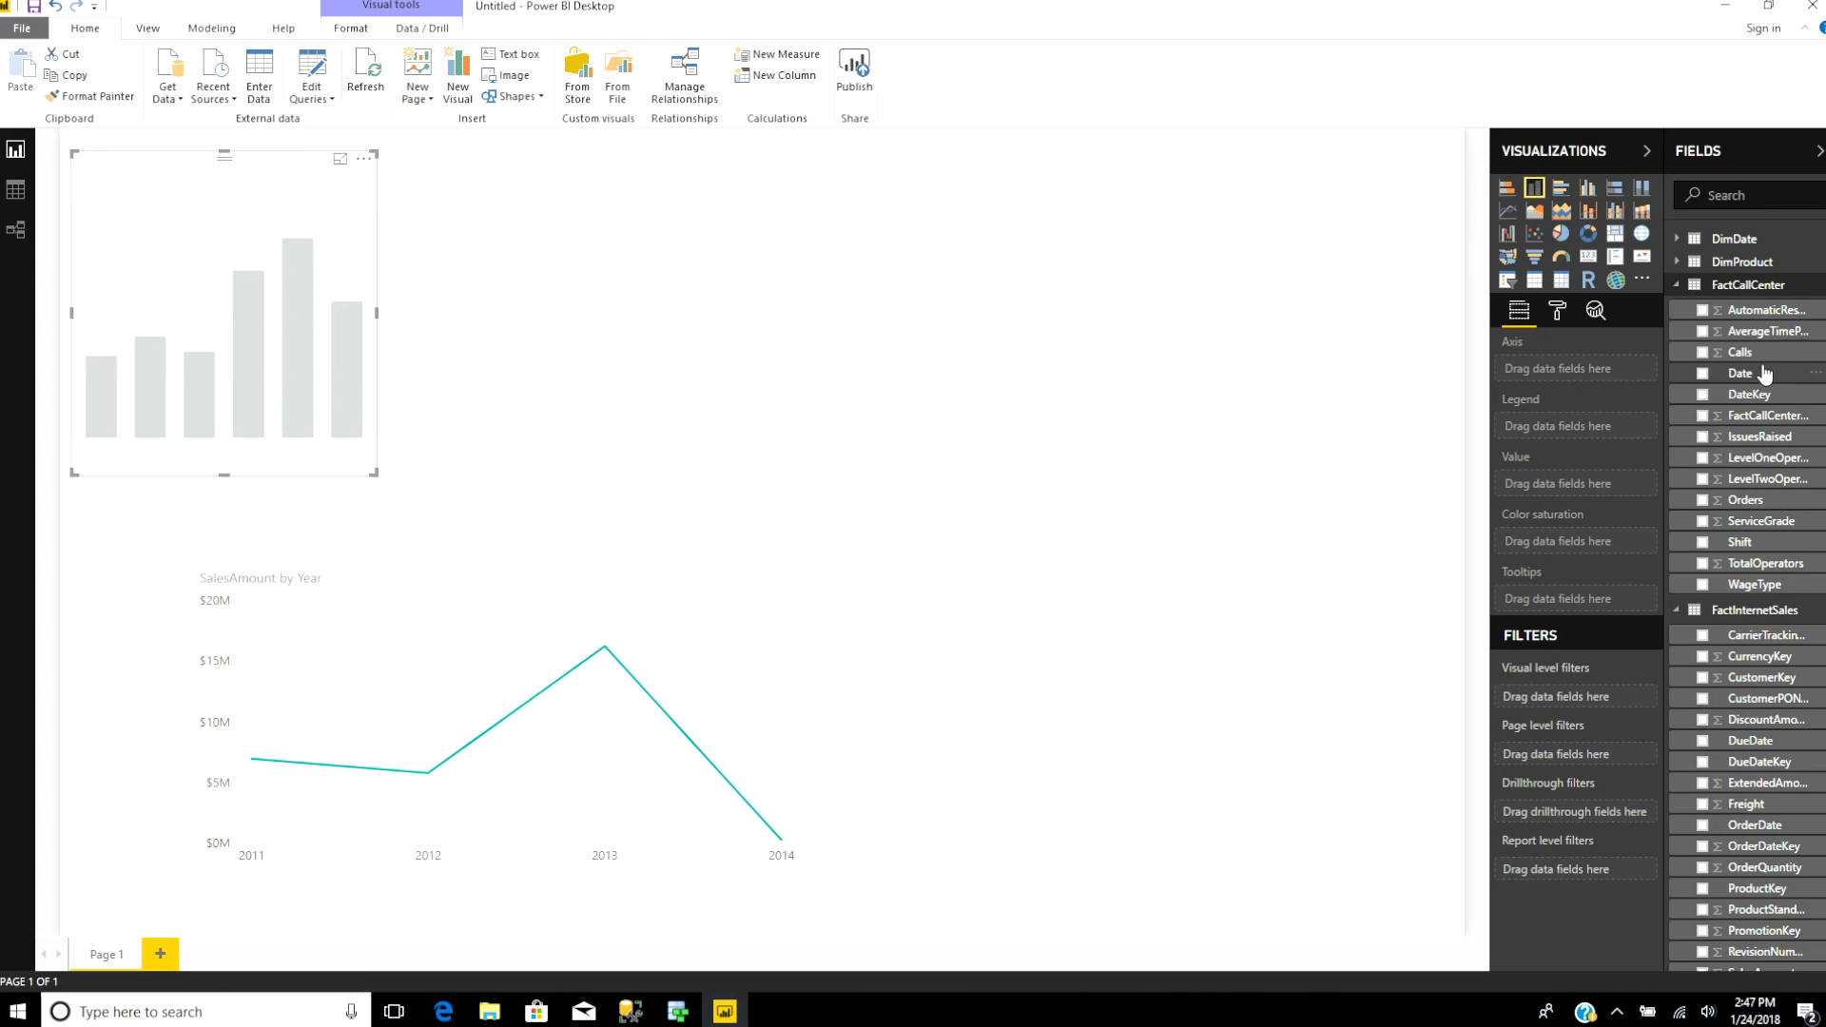
click(1702, 544)
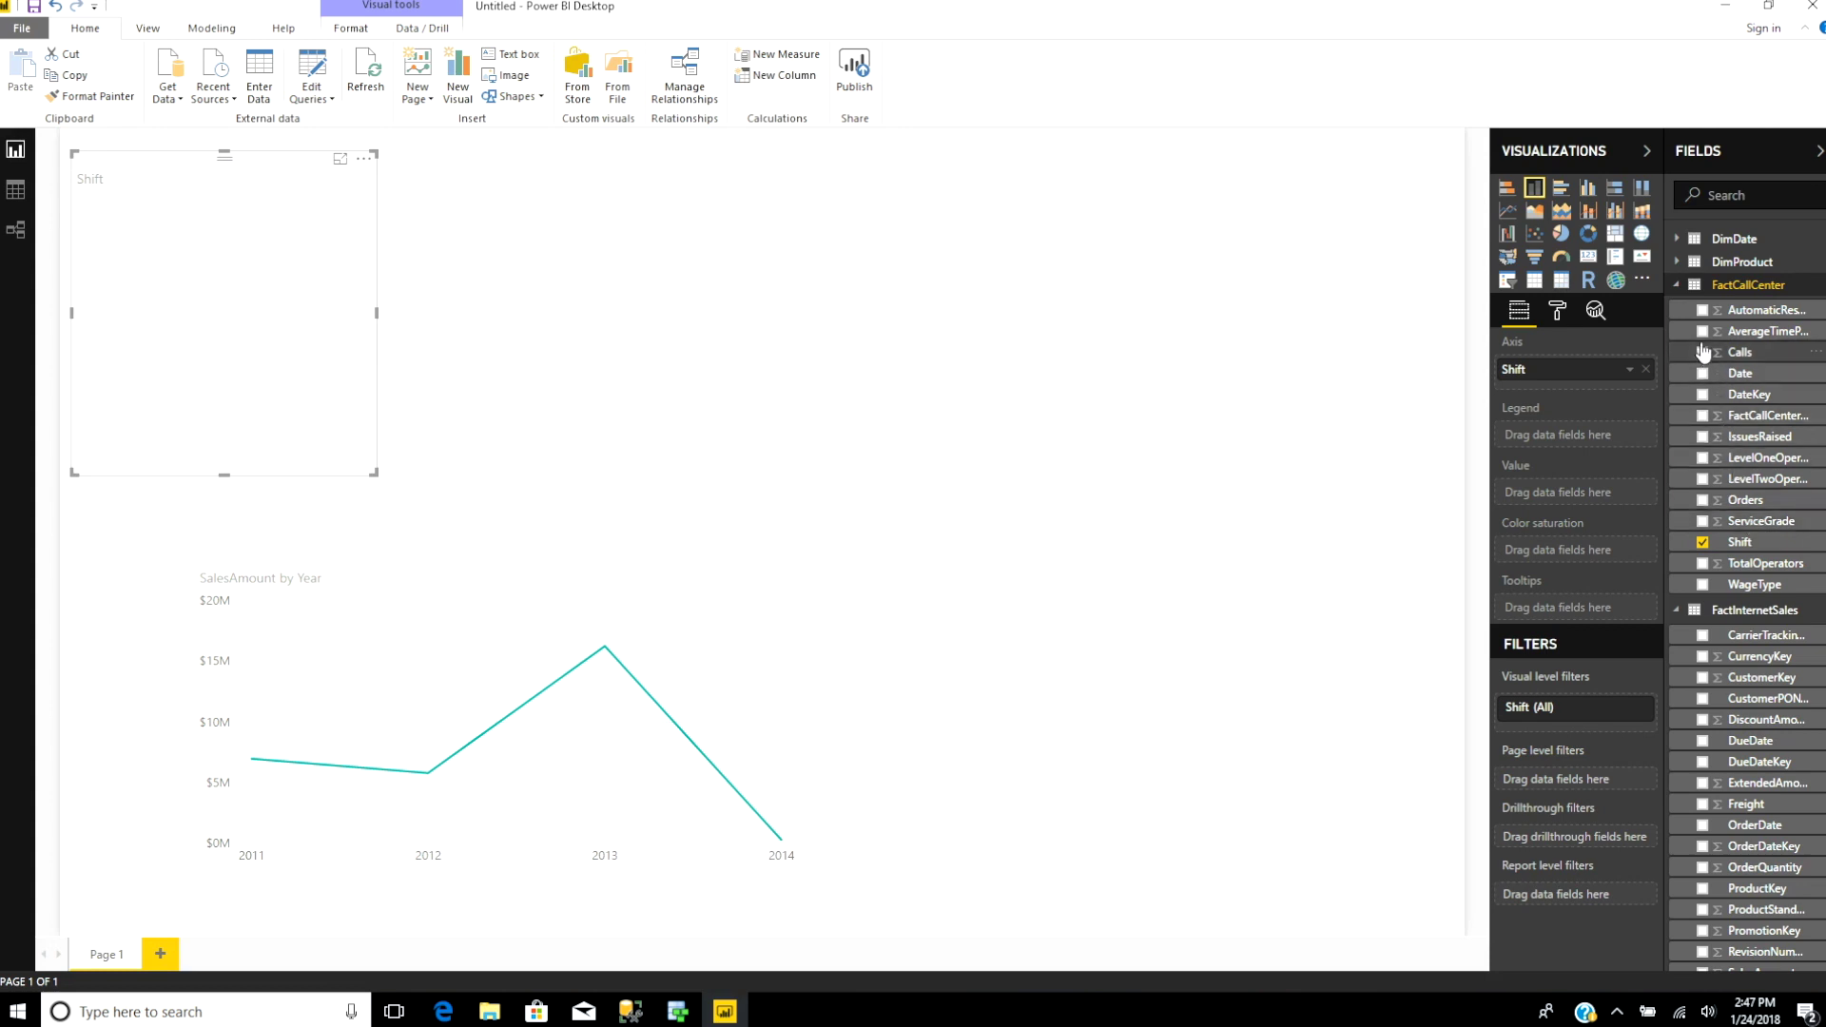
click(1703, 436)
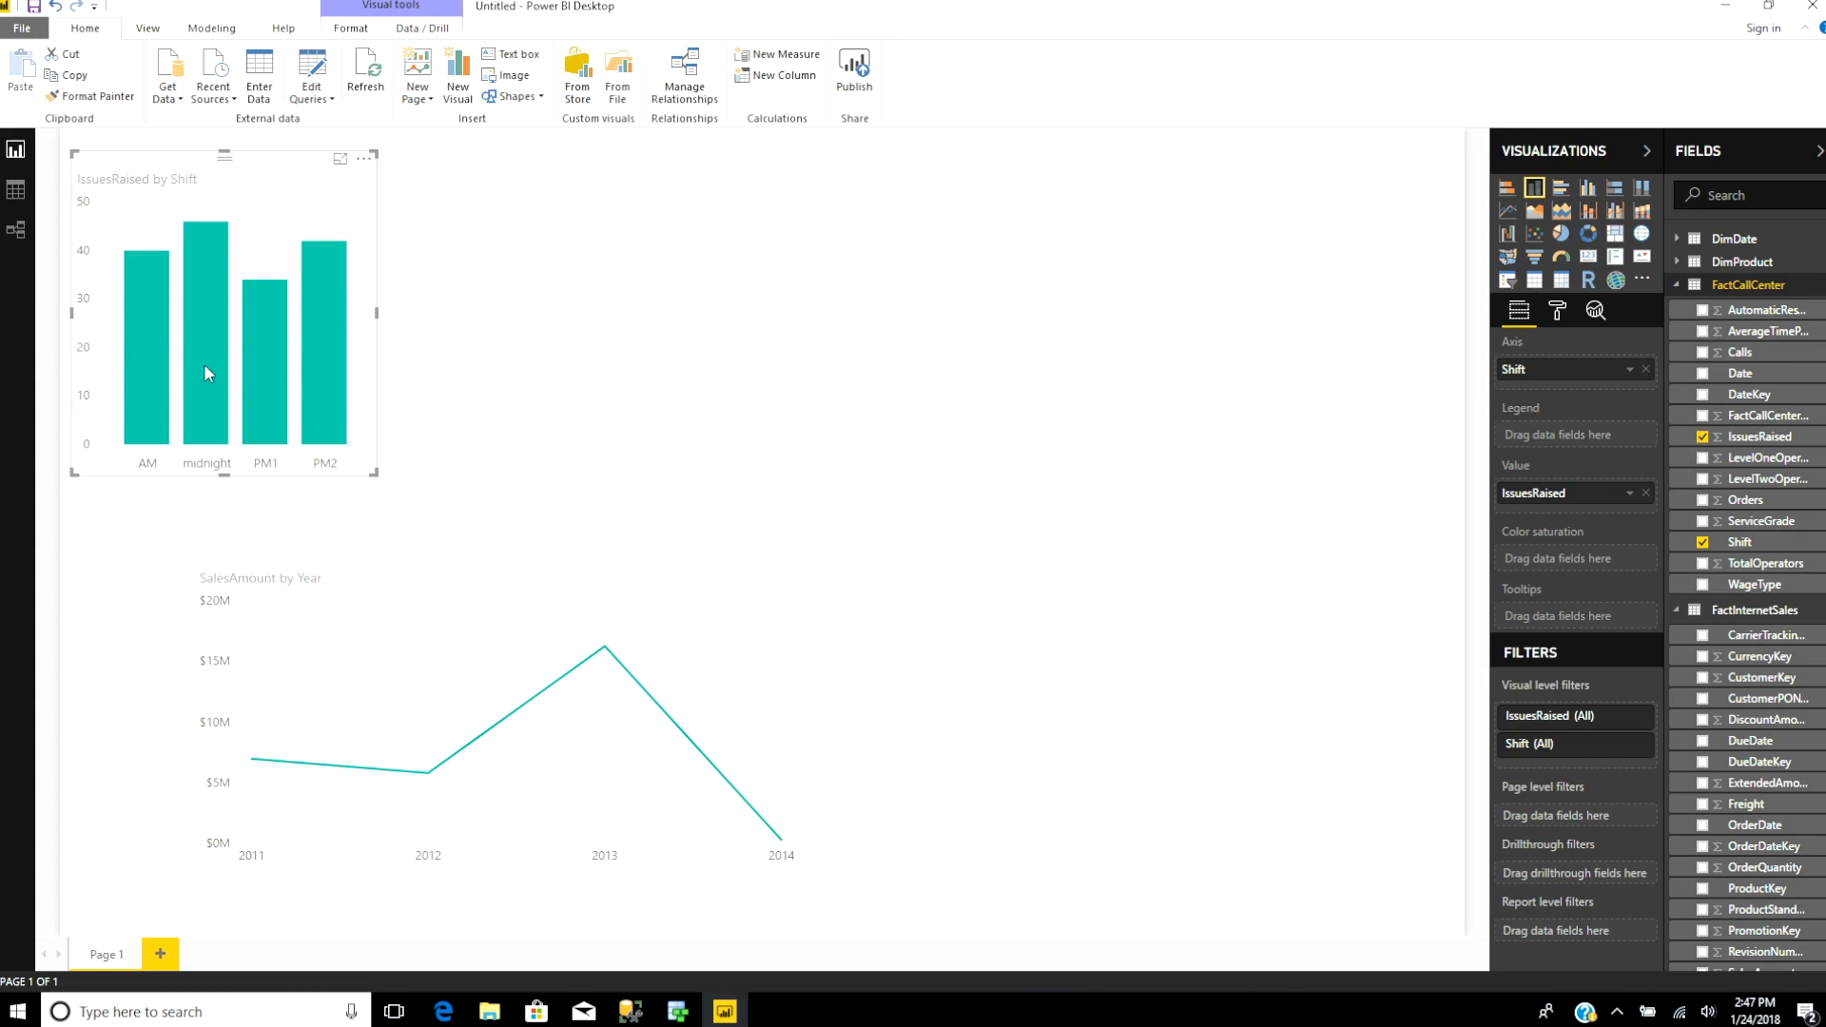
Move the sales line chart closer to the page's left edge, beneath the call center column chart, and deselect it.
mouse_move(197, 255)
drag(325, 561, 228, 568)
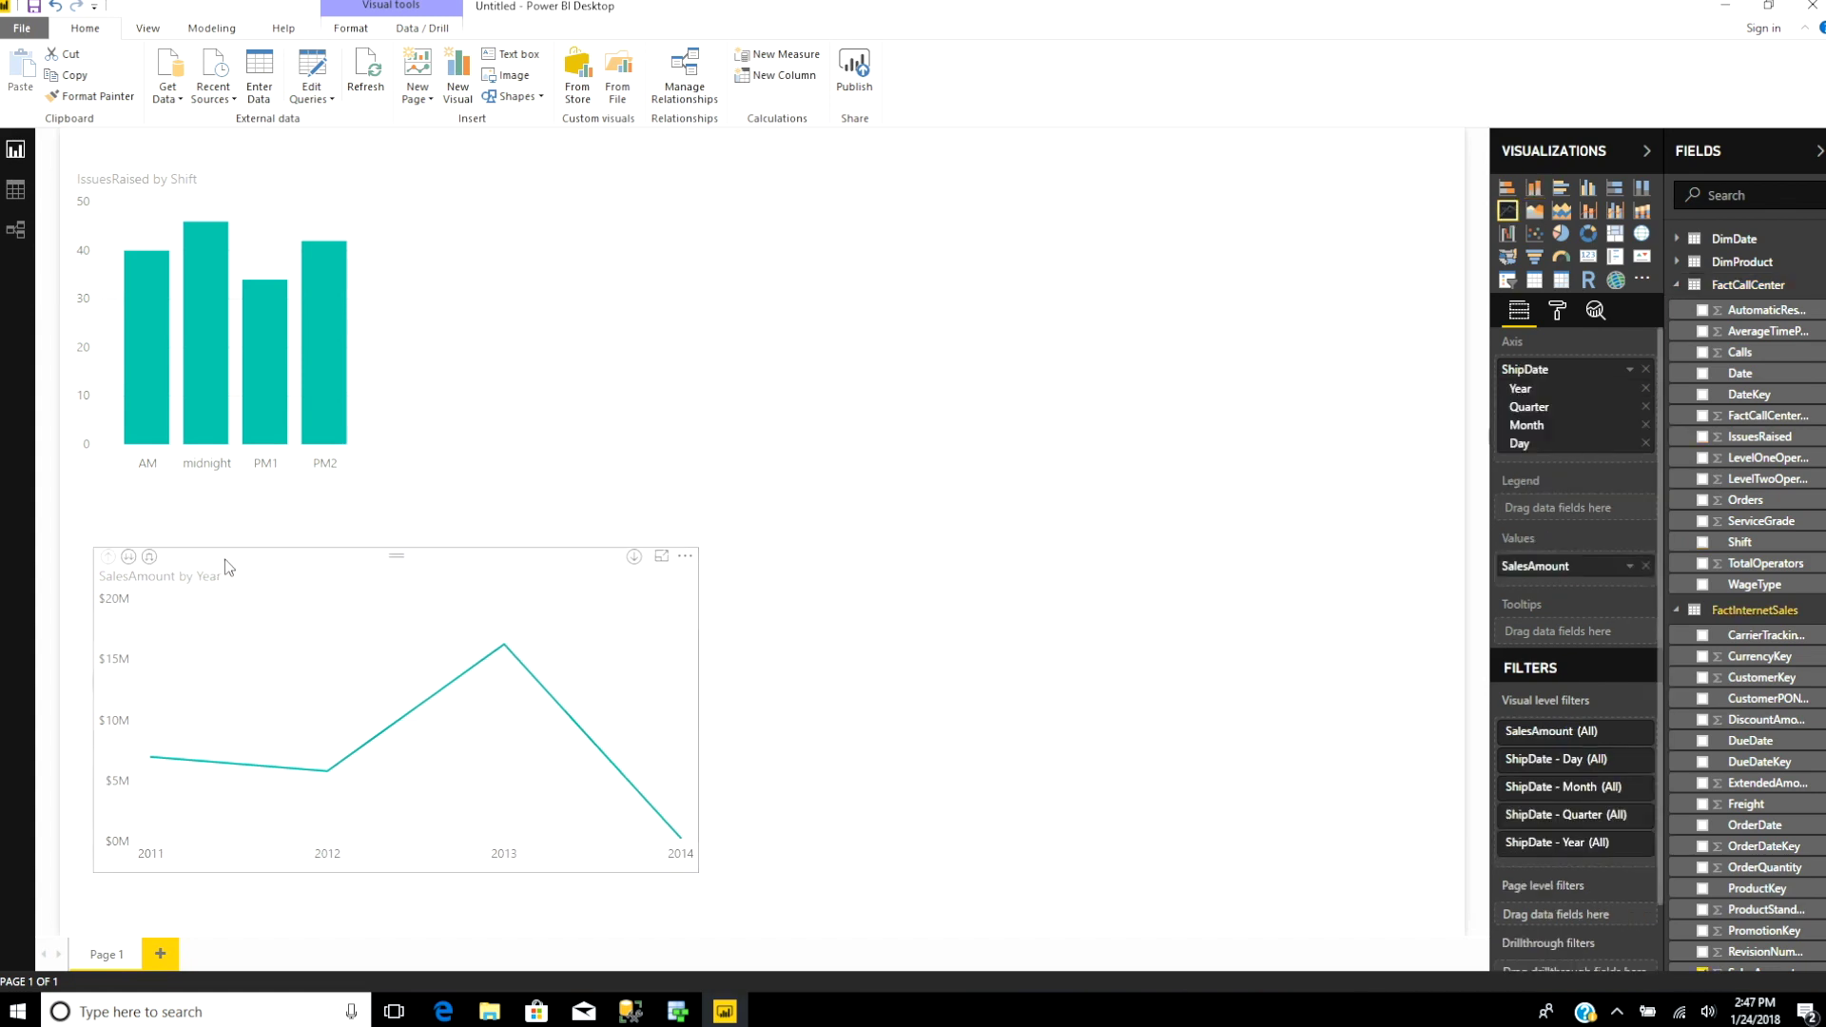
click(746, 319)
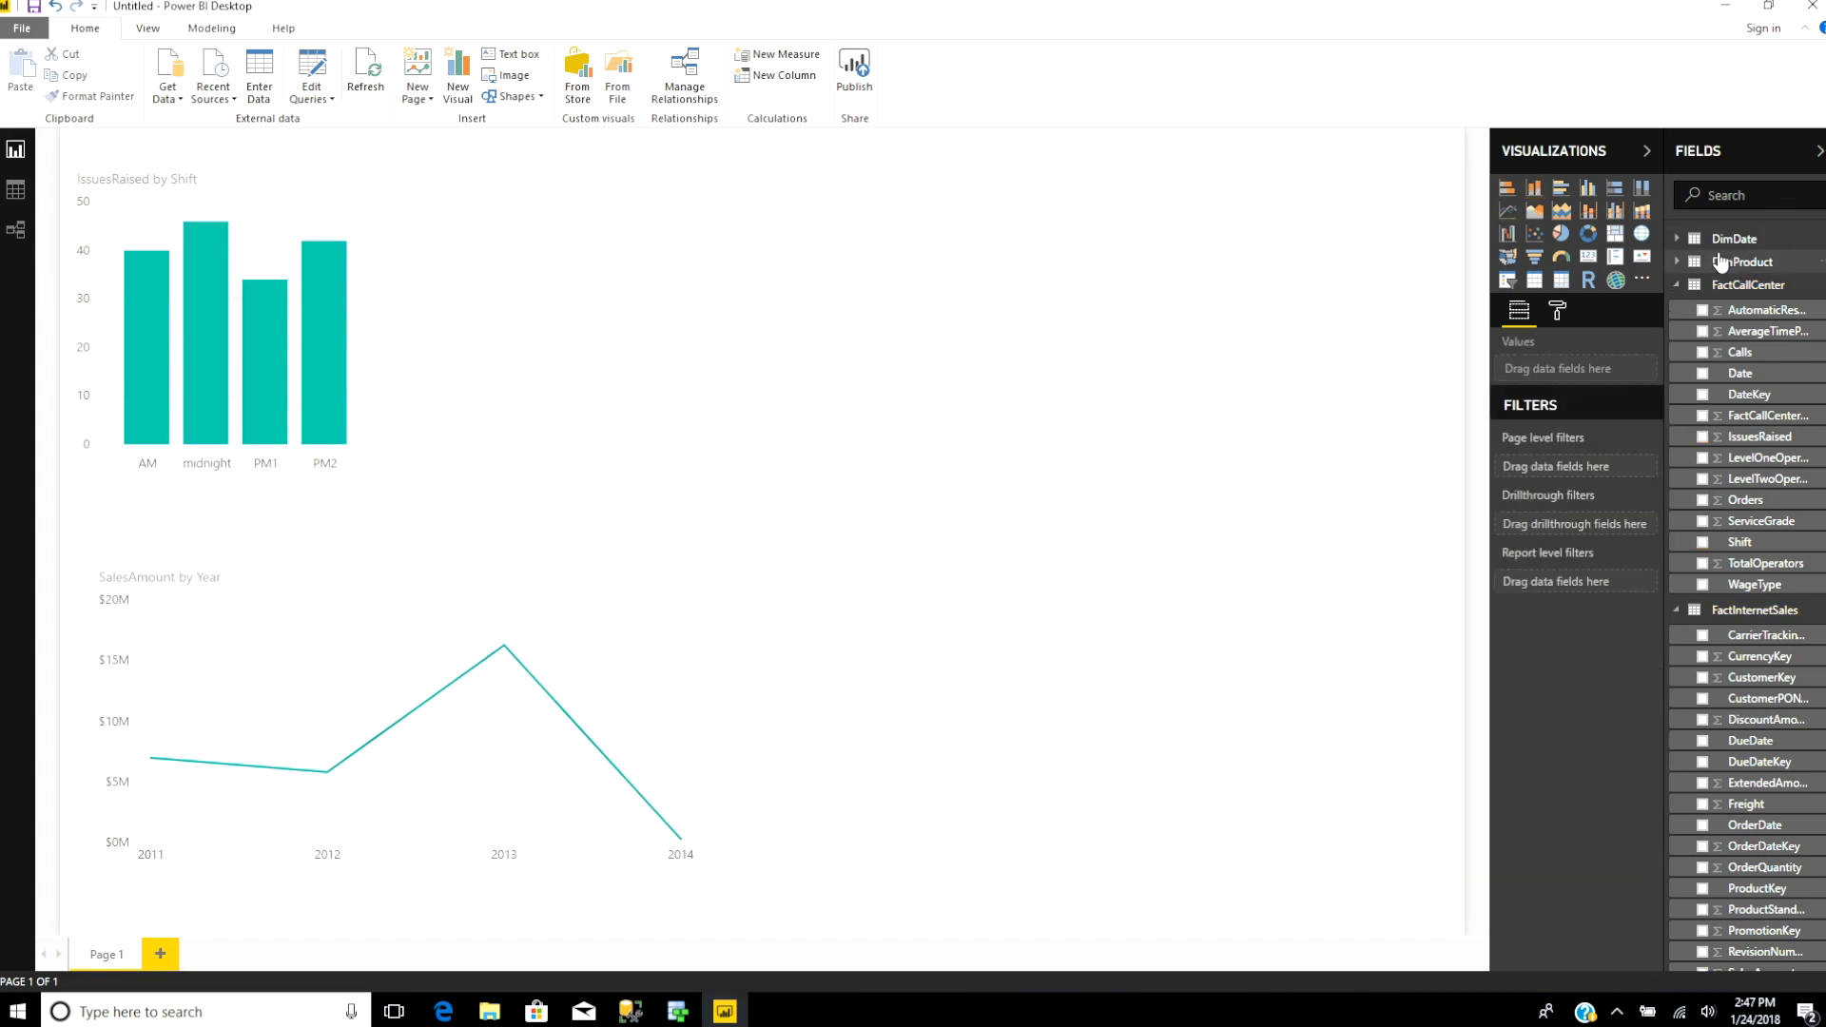
Add a table of DimProduct EnglishDescription, FrenchDescription and ArabicDescription, and widen it toward the page's right edge until all three columns fit.
click(1691, 285)
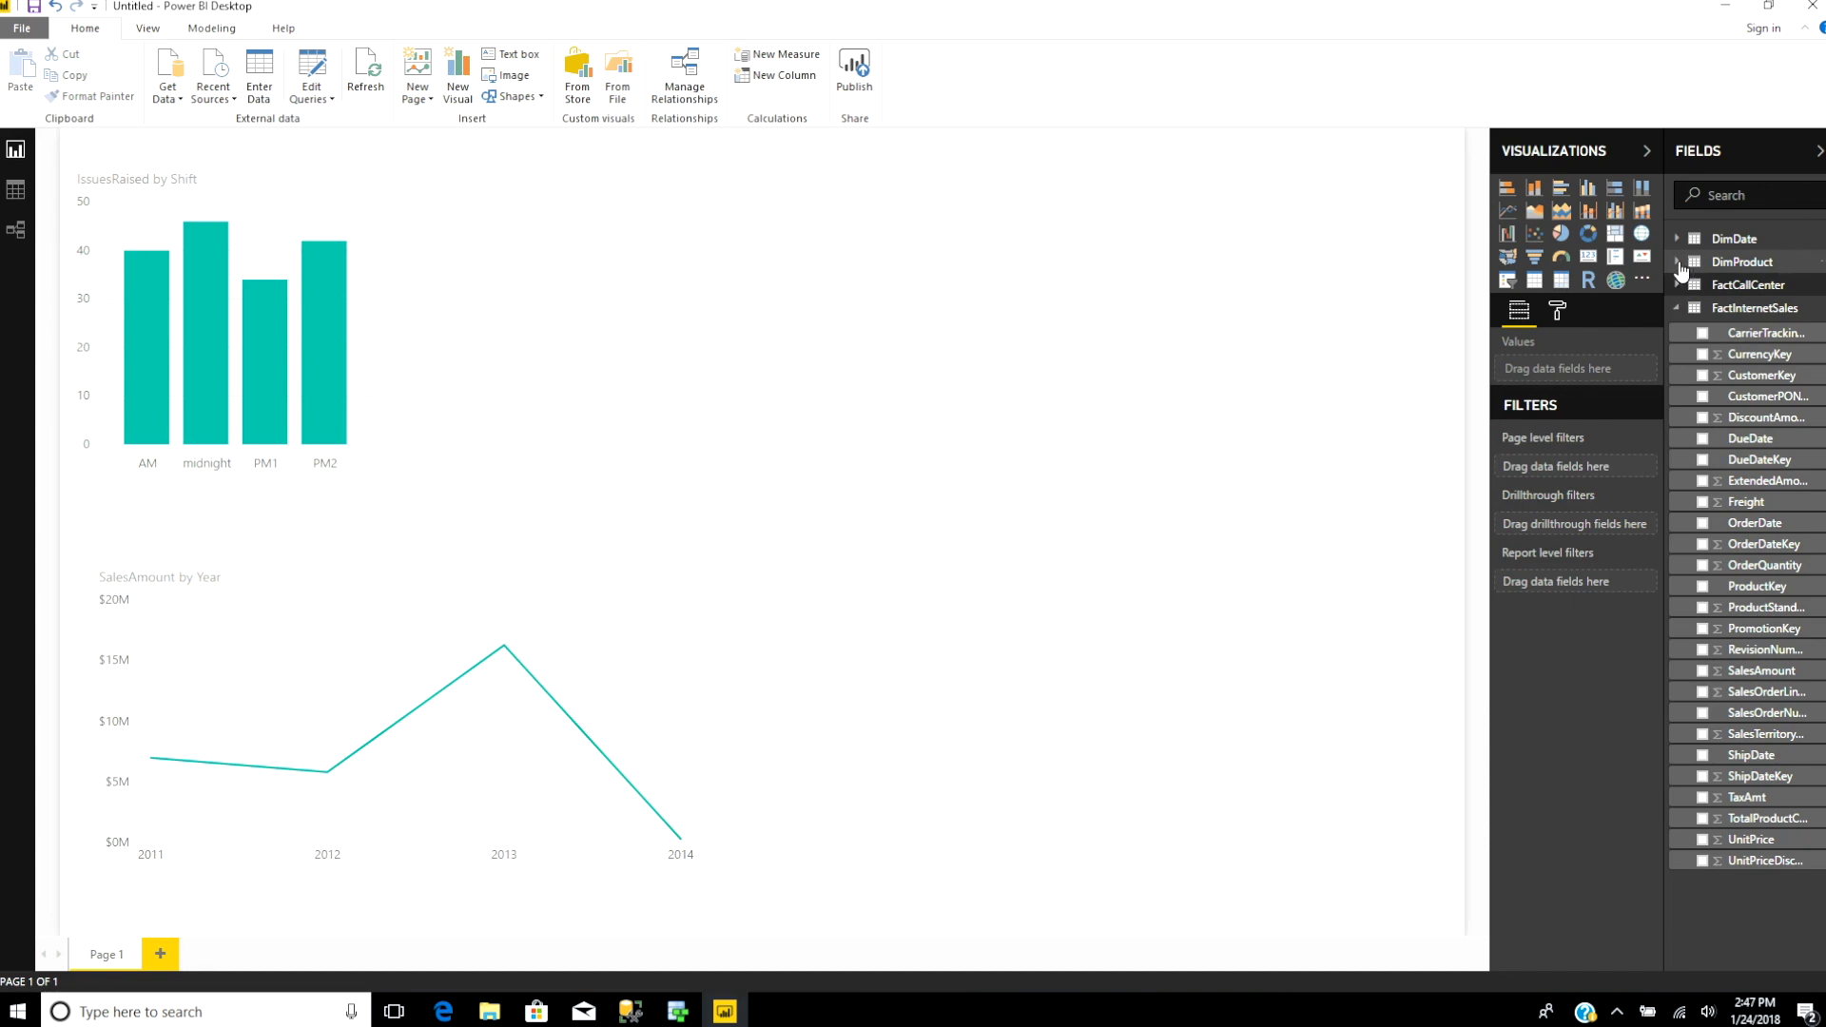
click(1680, 266)
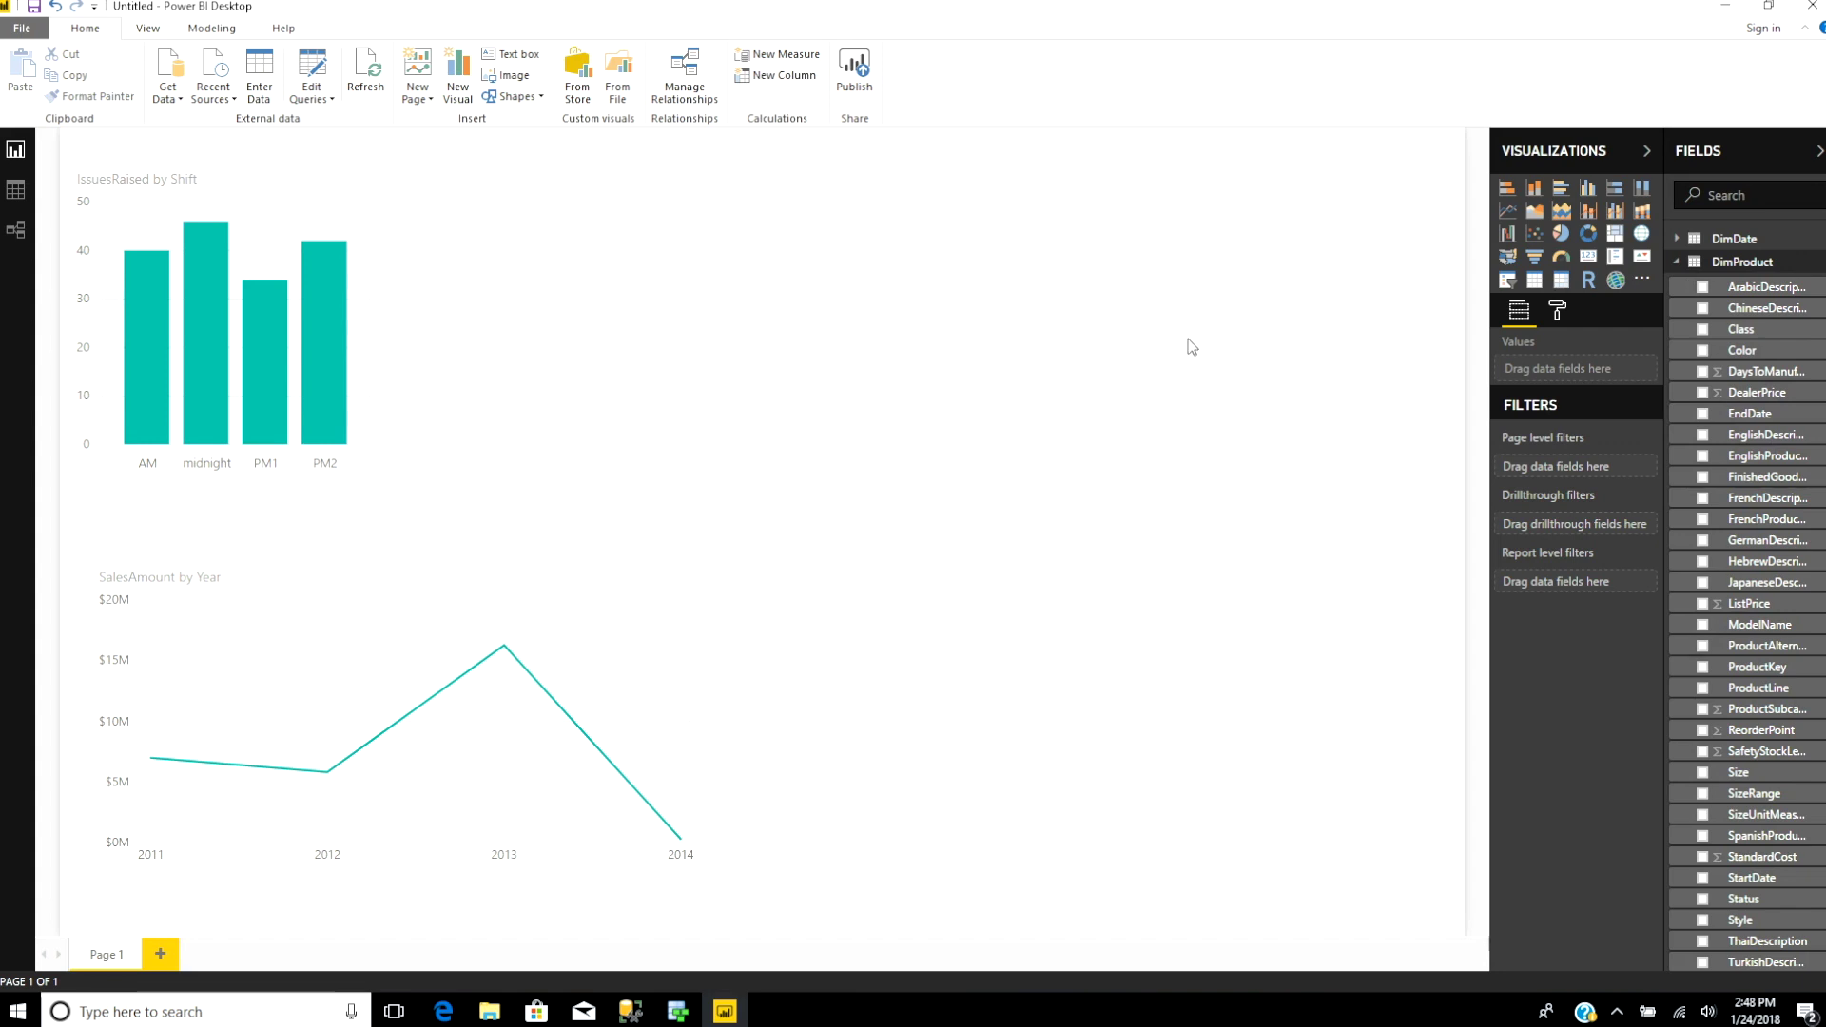
click(1534, 281)
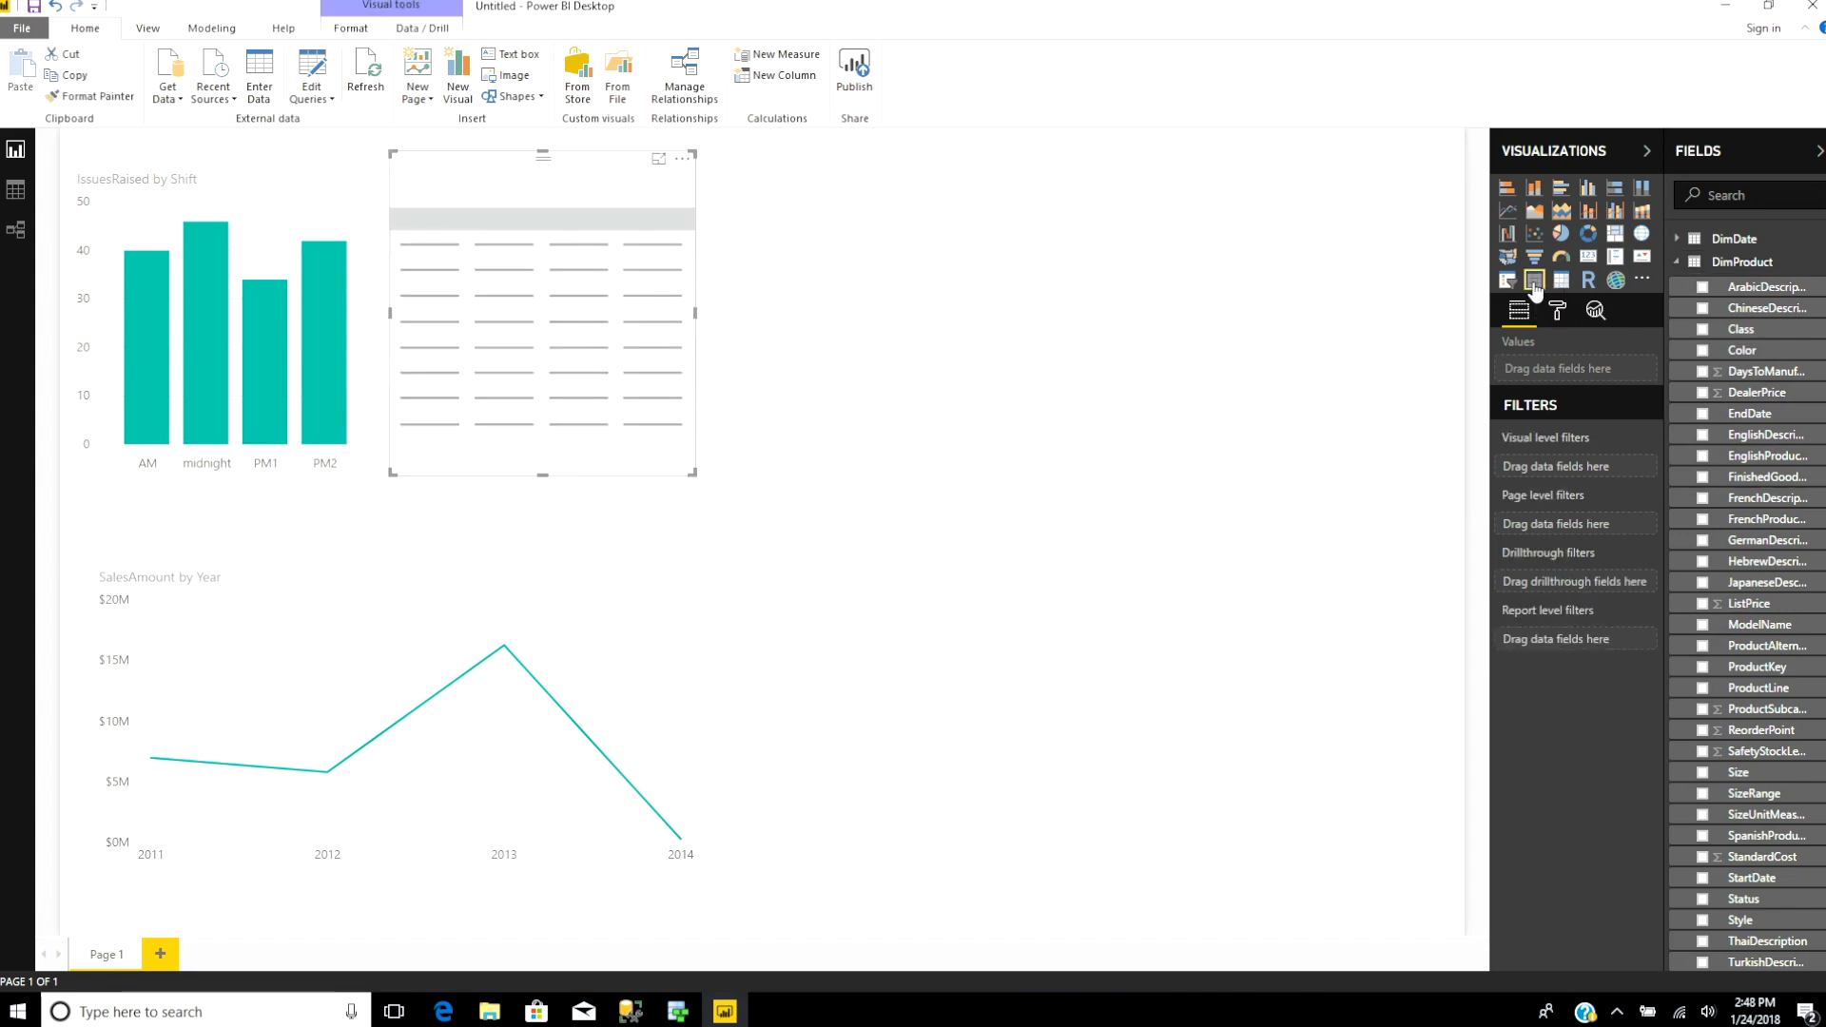
click(1702, 436)
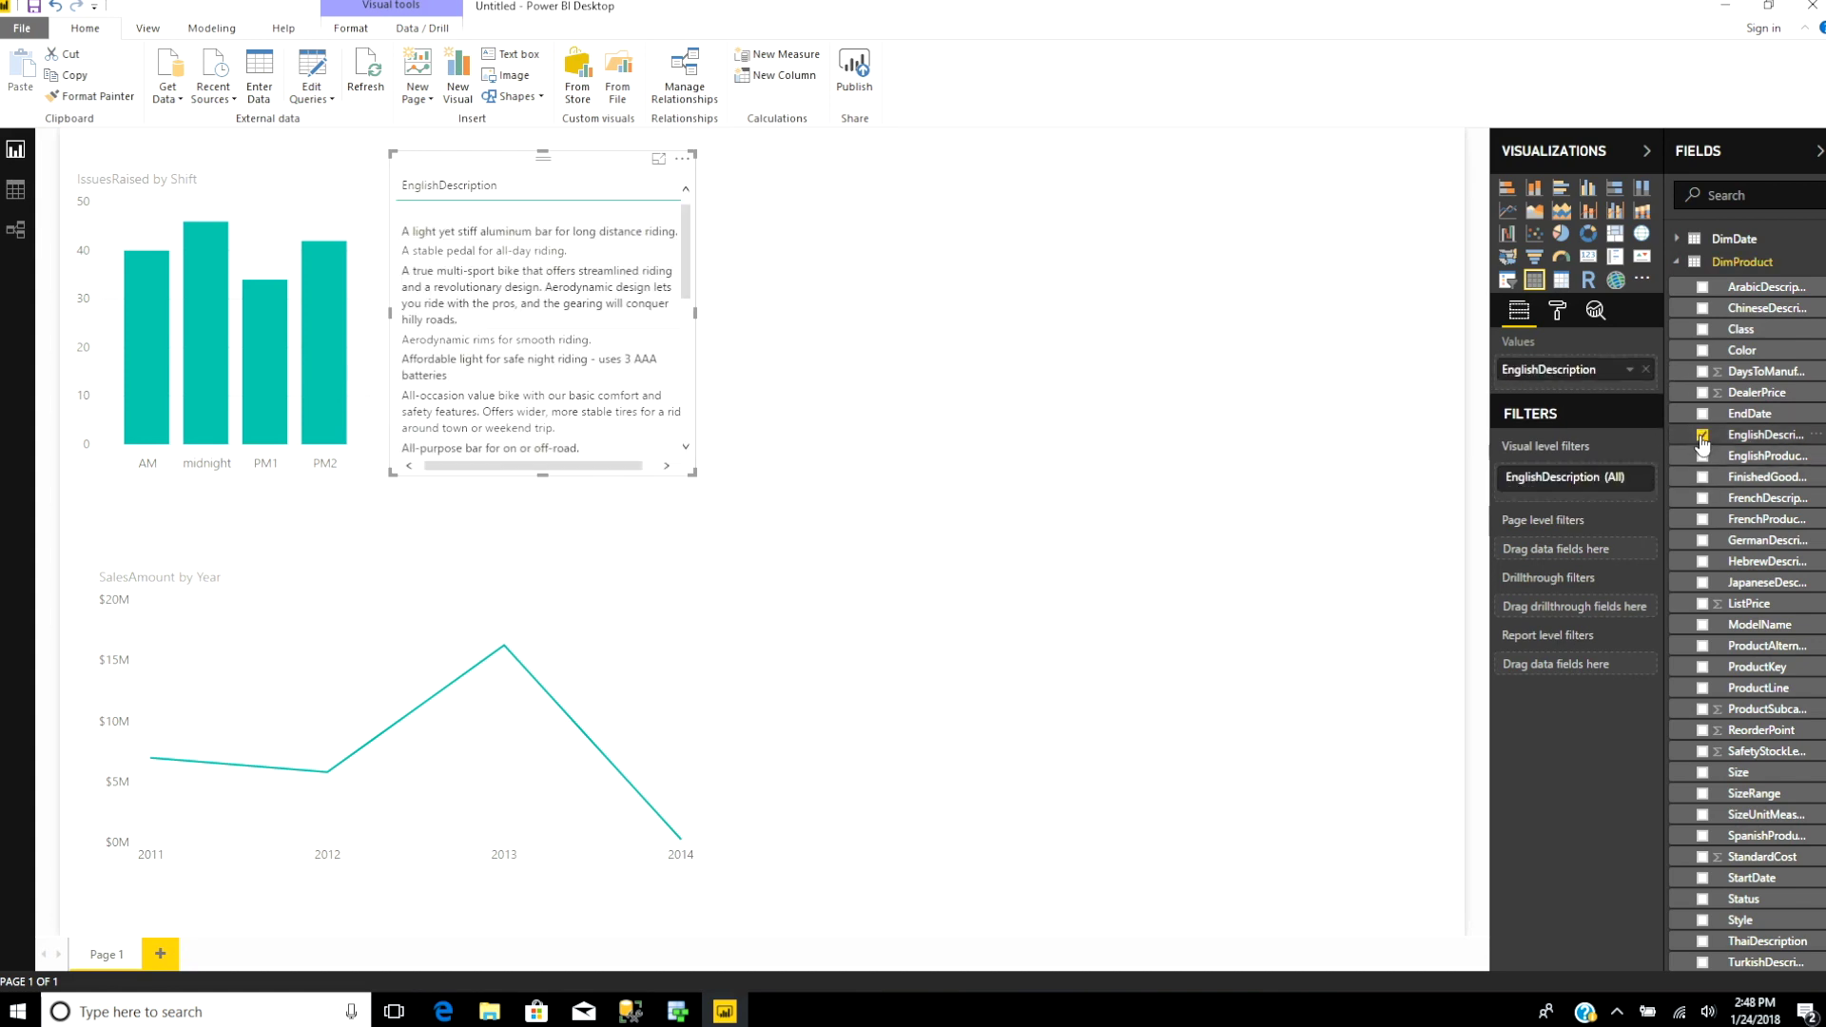
click(1702, 498)
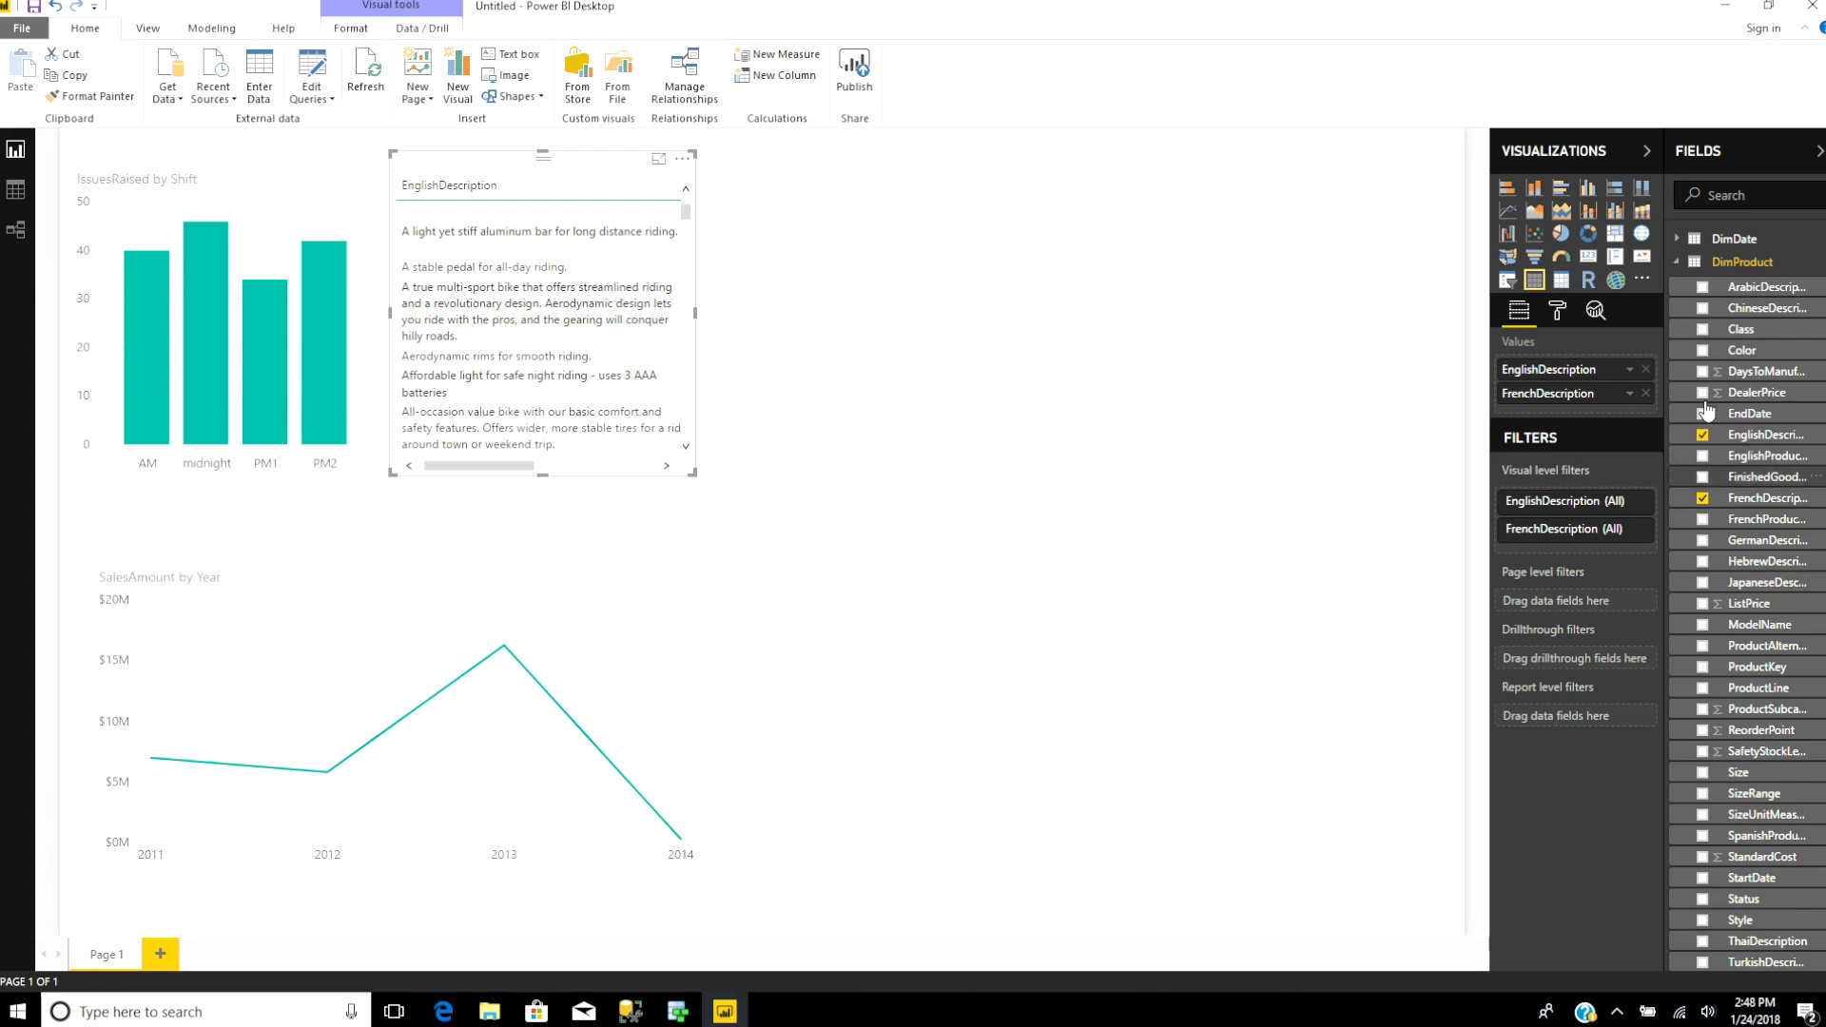
click(1702, 288)
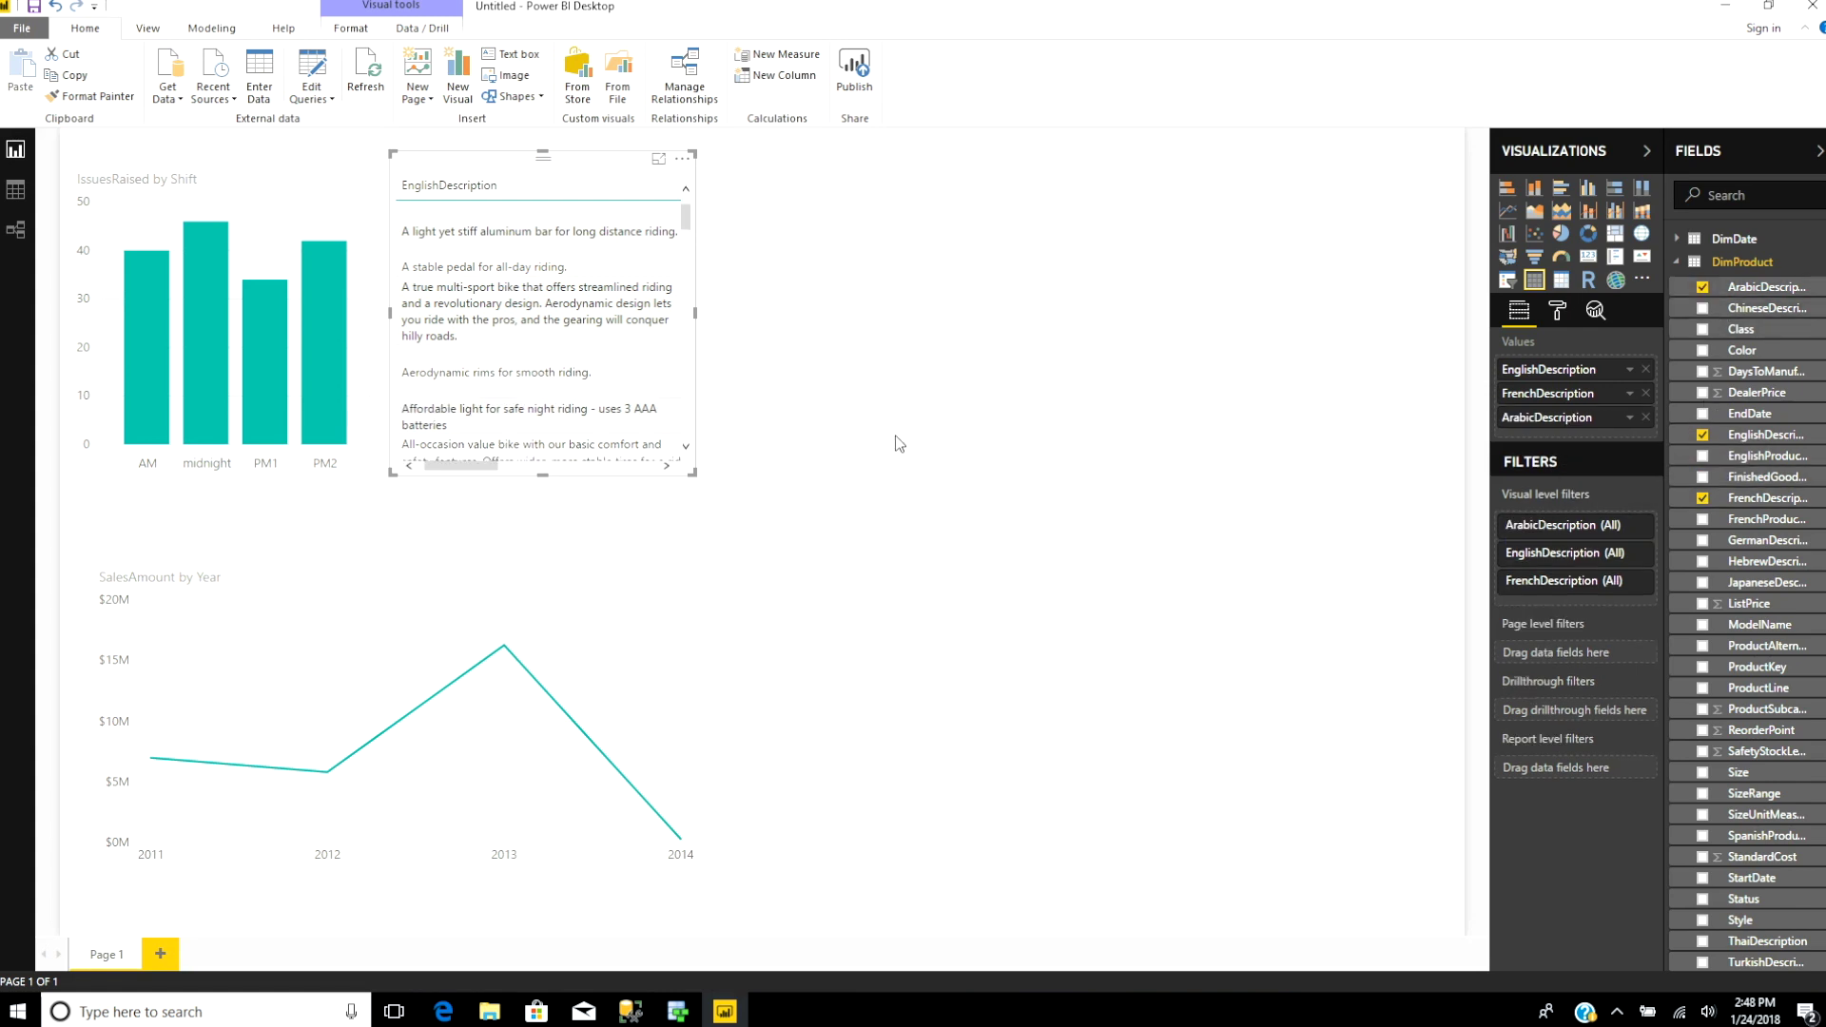
drag(695, 312, 1362, 299)
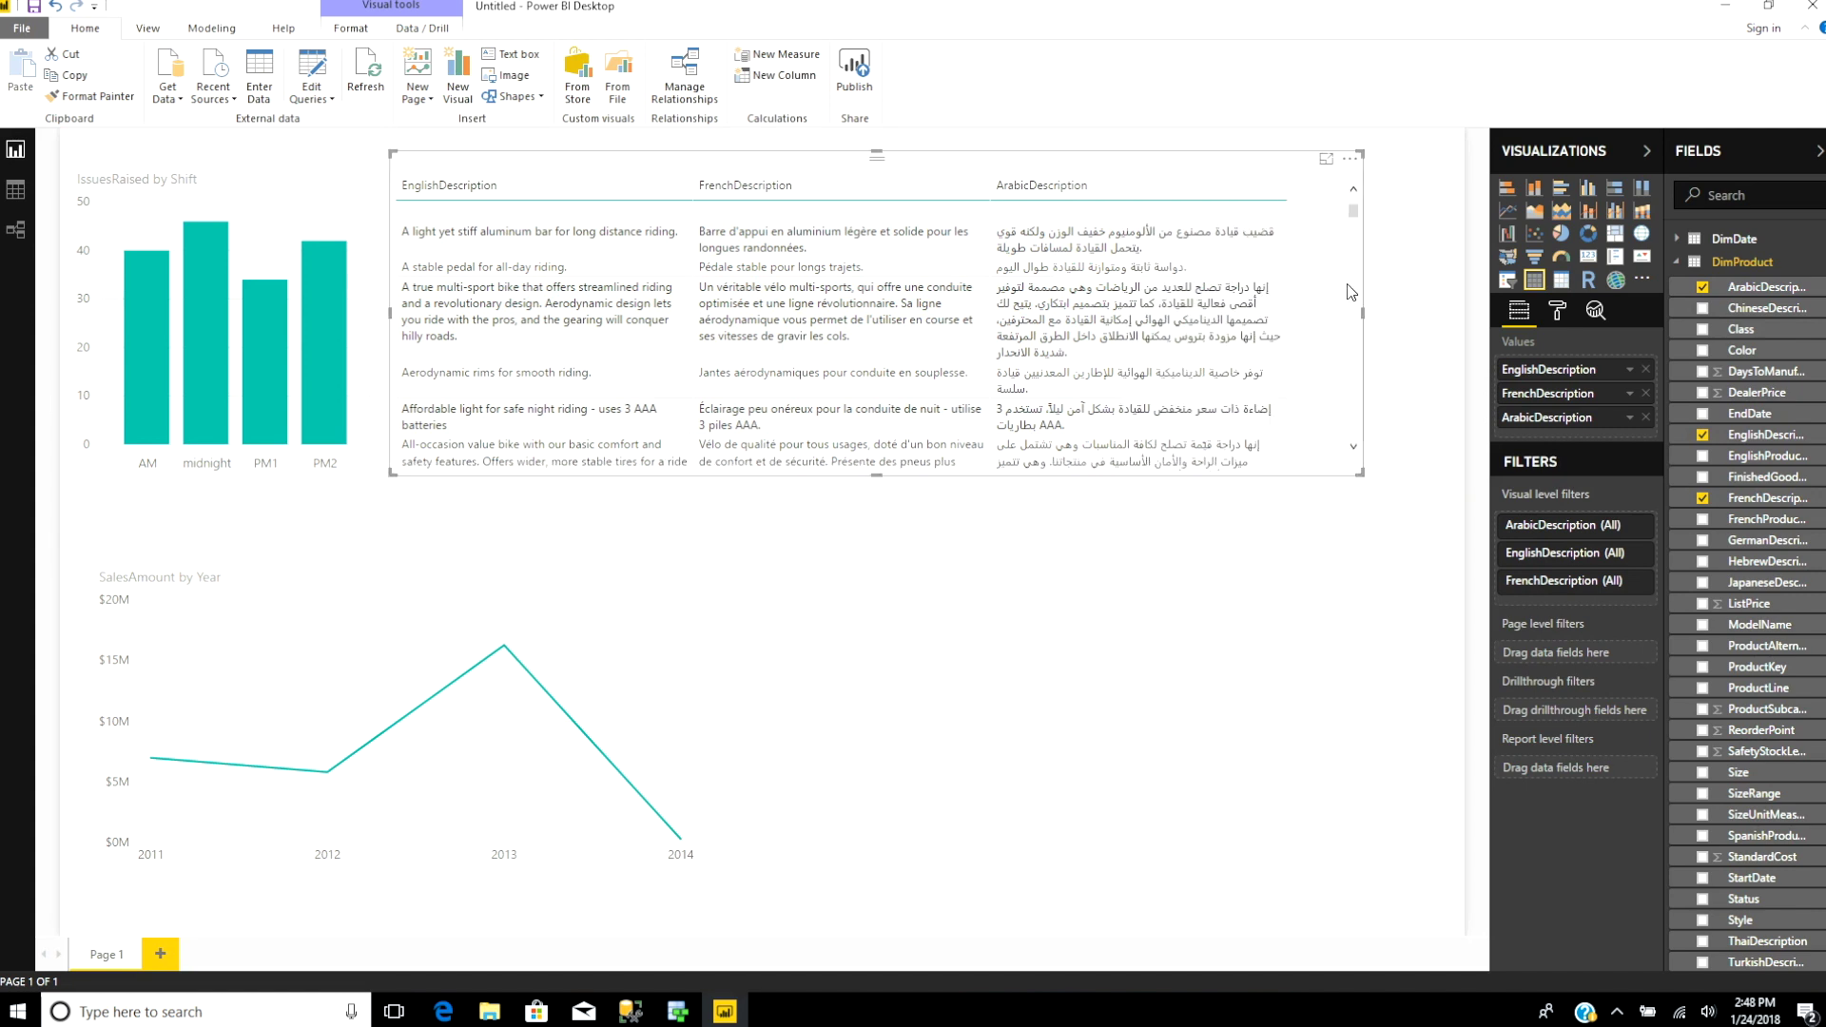